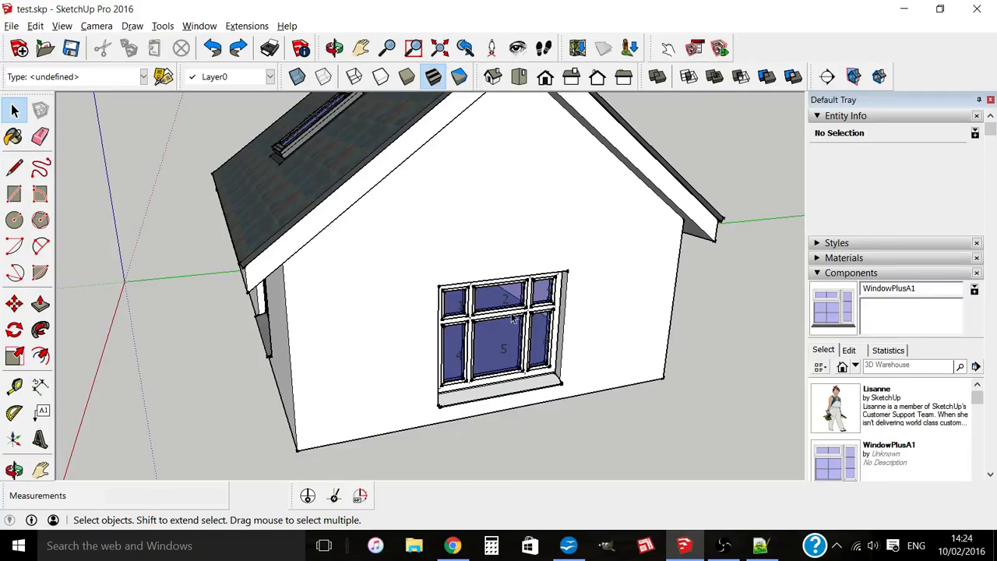
# Edit WindowPlusB1 in outer-frame mode and remove its outer frame by setting Outer-frame to No
pyautogui.click(523, 312)
pyautogui.rightClick(523, 311)
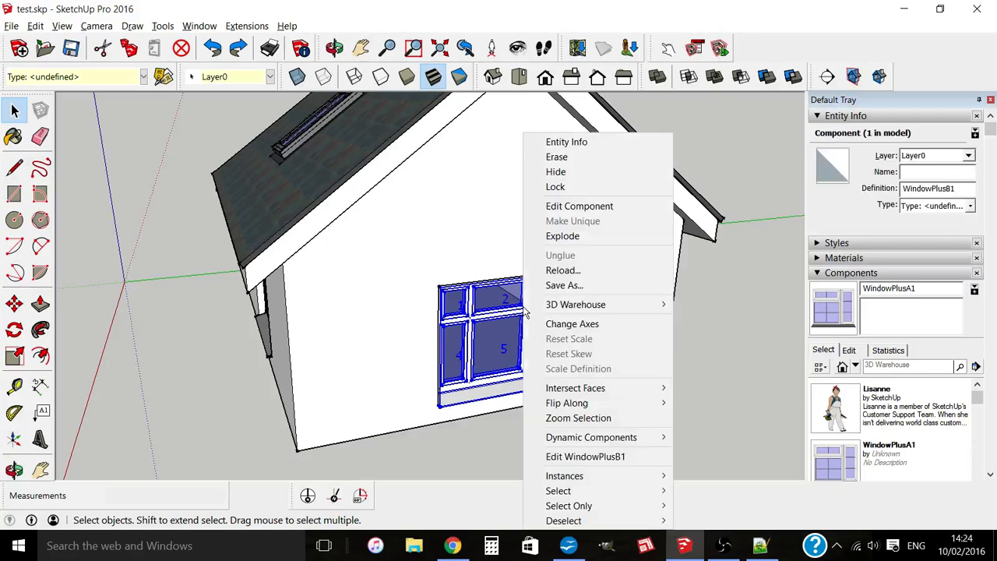
pyautogui.click(565, 457)
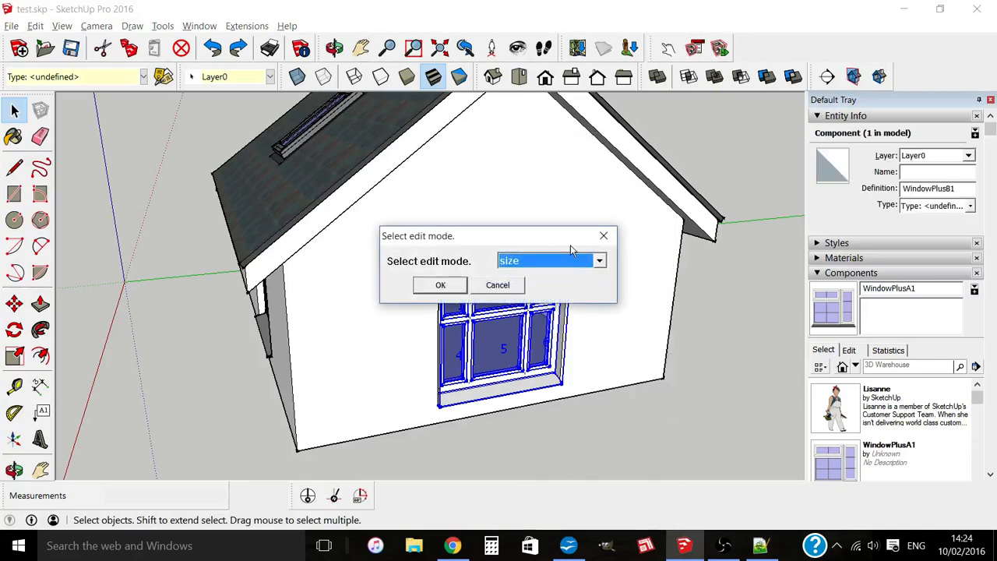
pyautogui.moveTo(571, 245); pyautogui.dragTo(787, 148)
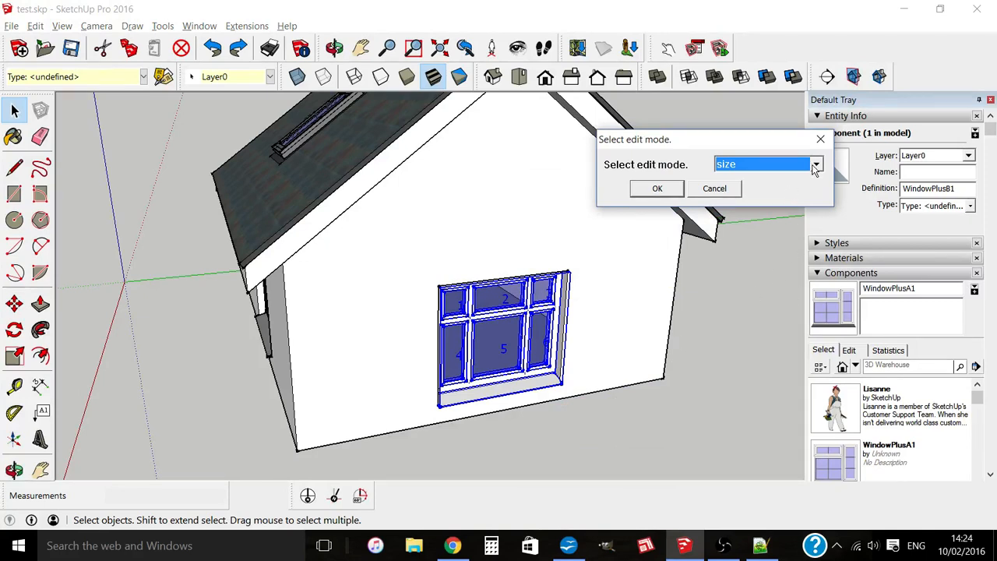
pyautogui.click(816, 166)
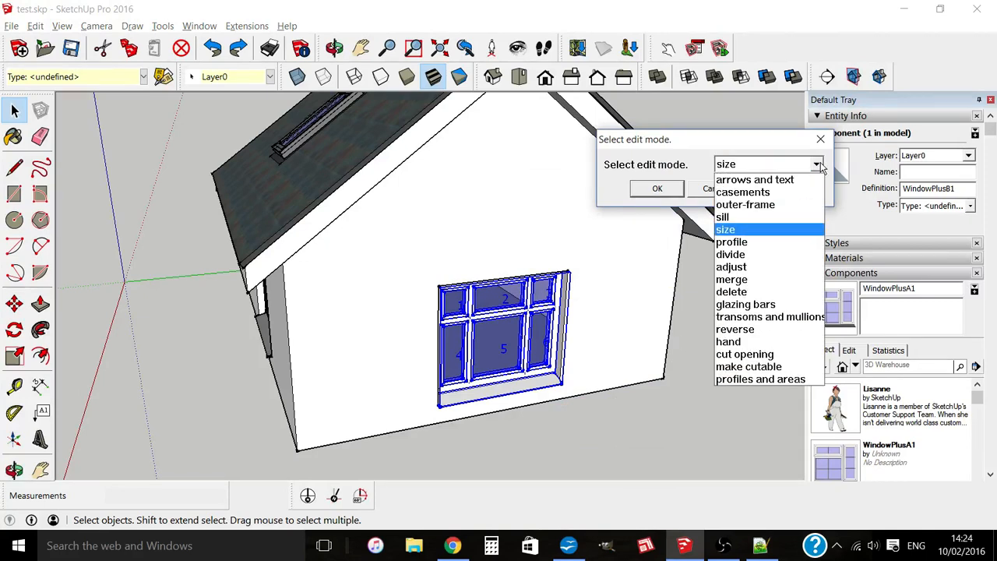
pyautogui.click(746, 205)
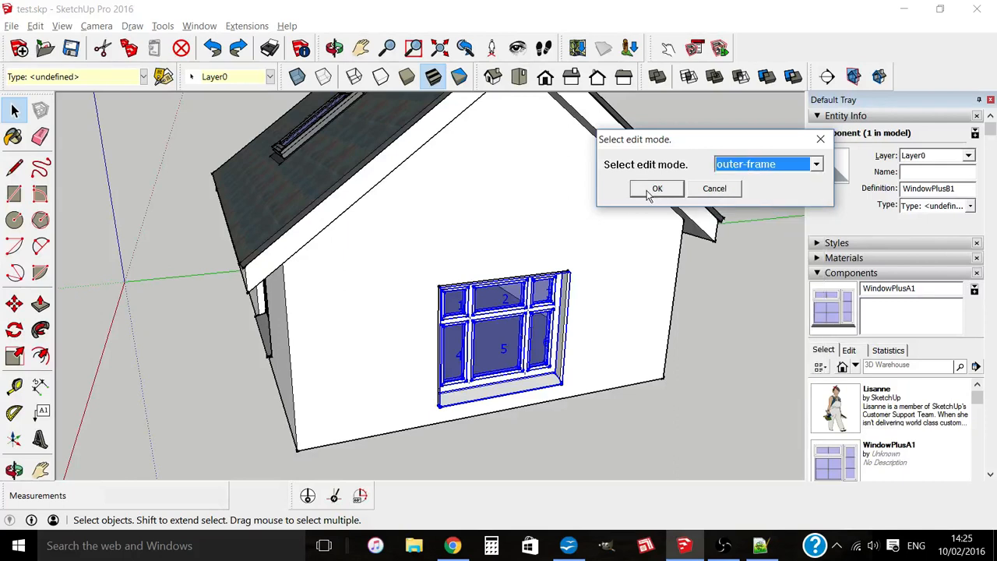
pyautogui.click(656, 190)
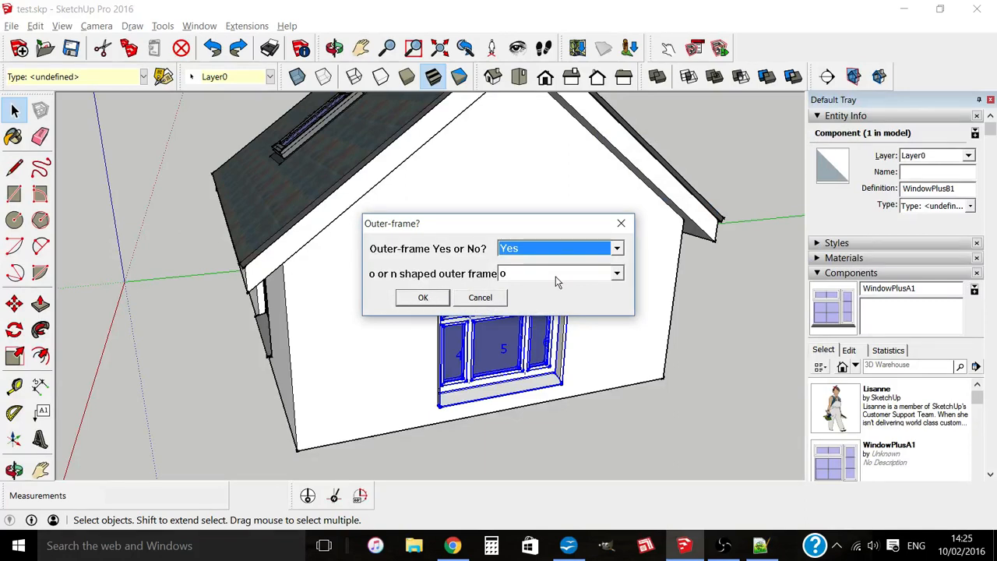
pyautogui.click(590, 250)
pyautogui.click(541, 276)
pyautogui.click(423, 298)
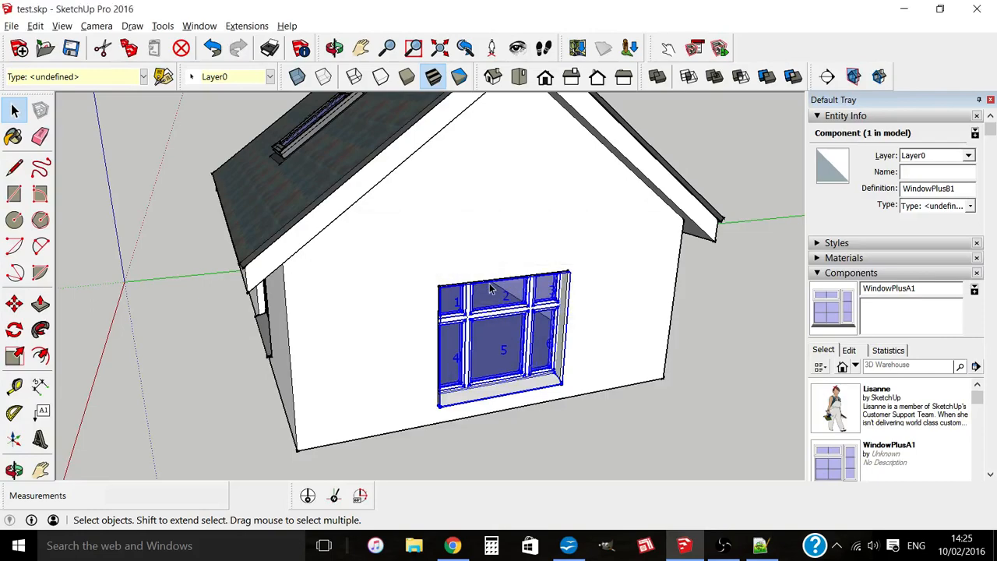
# Restore the outer frame of WindowPlusB1 in outer-frame edit mode, with Outer-frame Yes and shape o
pyautogui.scroll(5, 530, 342)
pyautogui.moveTo(524, 346); pyautogui.dragTo(533, 287, button='middle')
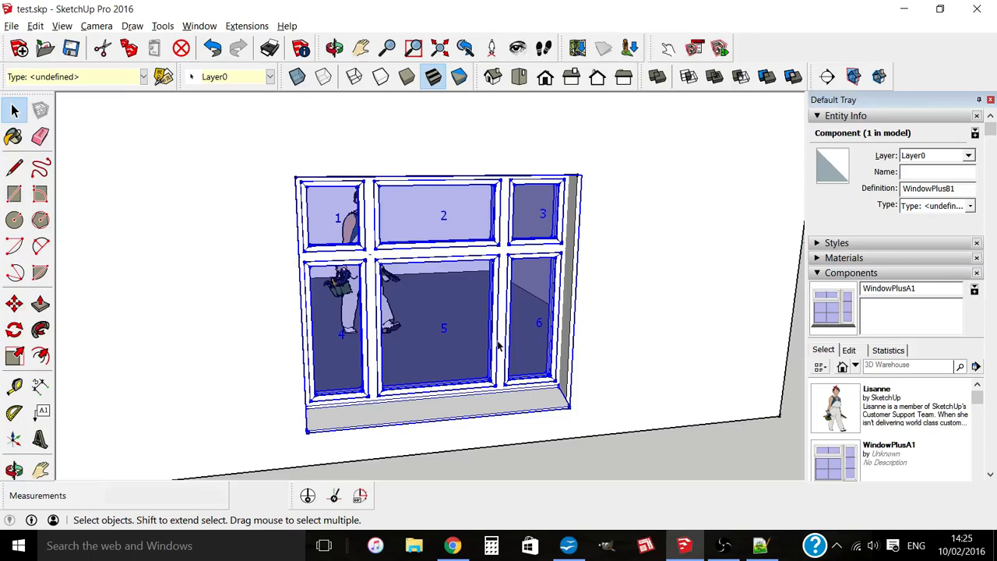
pyautogui.rightClick(508, 251)
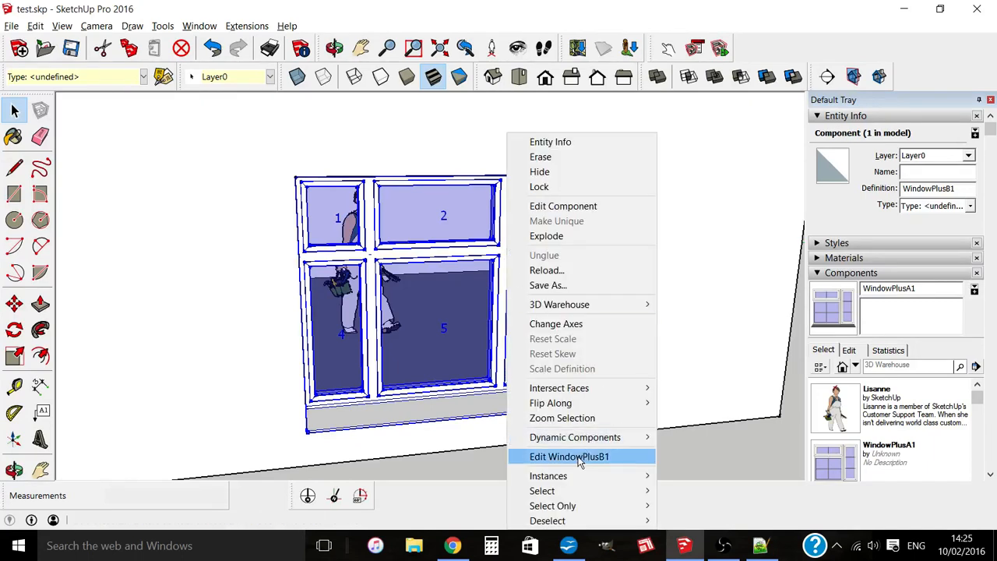
pyautogui.click(580, 459)
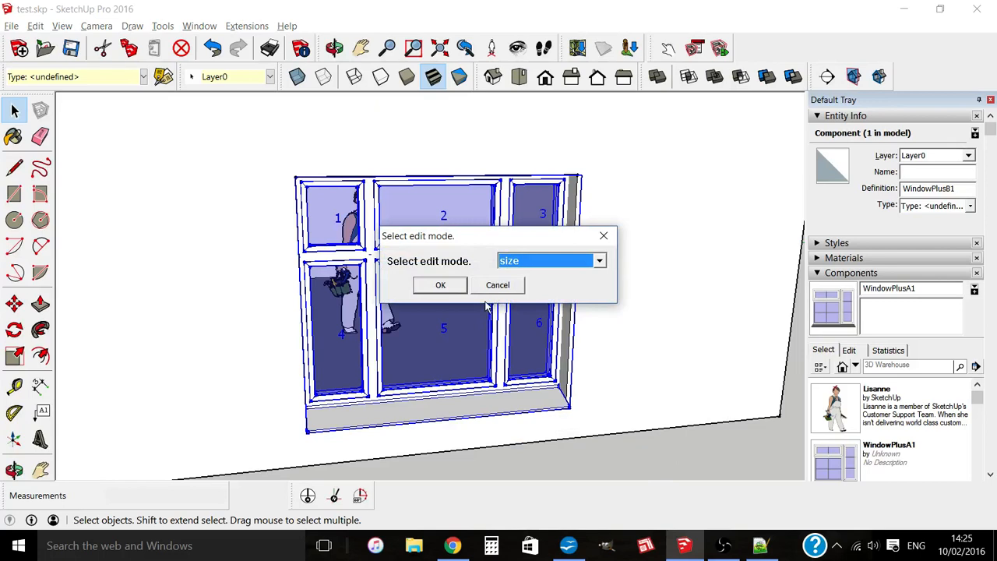
pyautogui.click(583, 263)
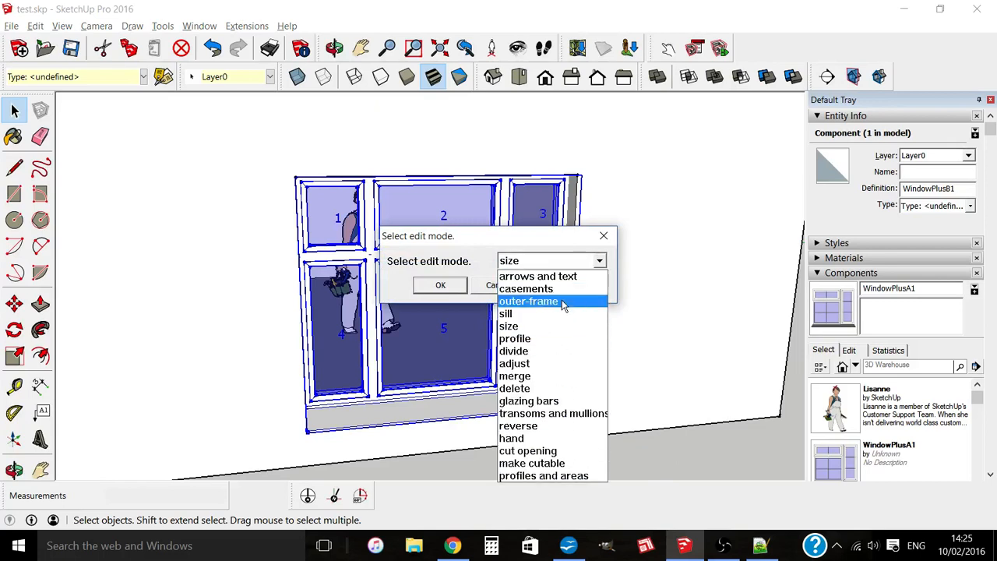
pyautogui.click(559, 301)
pyautogui.click(438, 285)
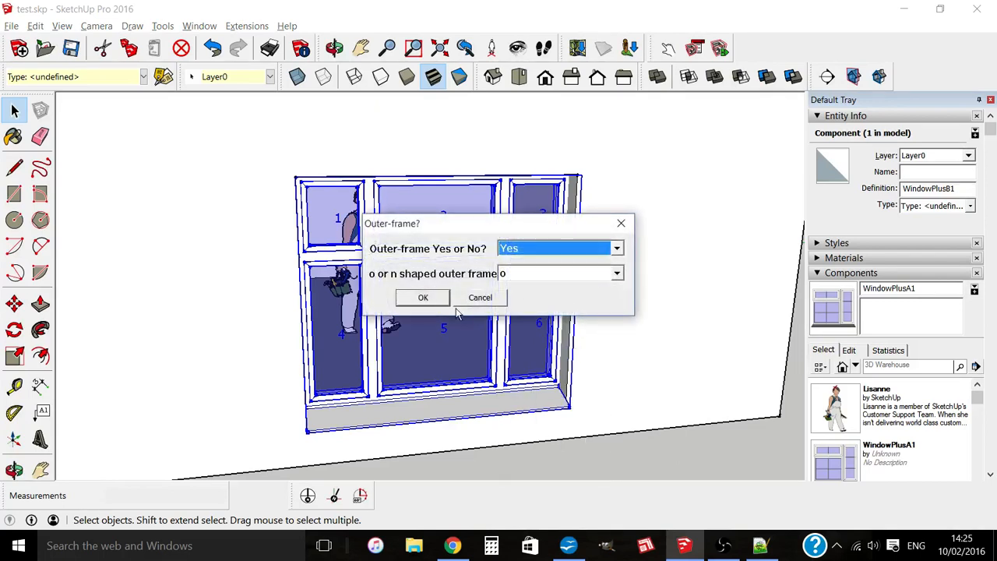
pyautogui.click(433, 297)
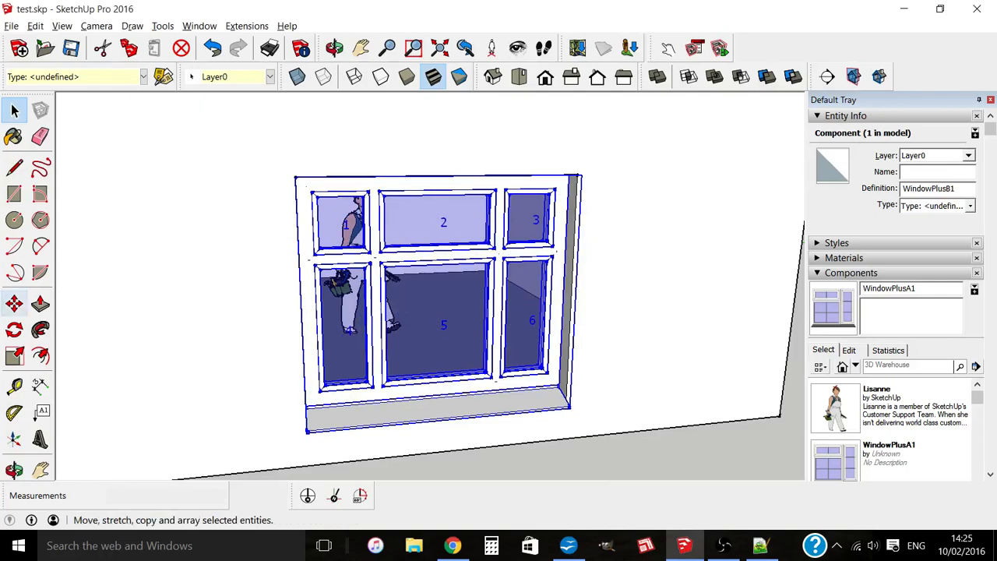
# Measure the spacing between panes 5 and 6, between panes 6 and 3, and from pane 3 to the frame's upper outer edge
pyautogui.scroll(2, 508, 244)
pyautogui.scroll(3, 508, 244)
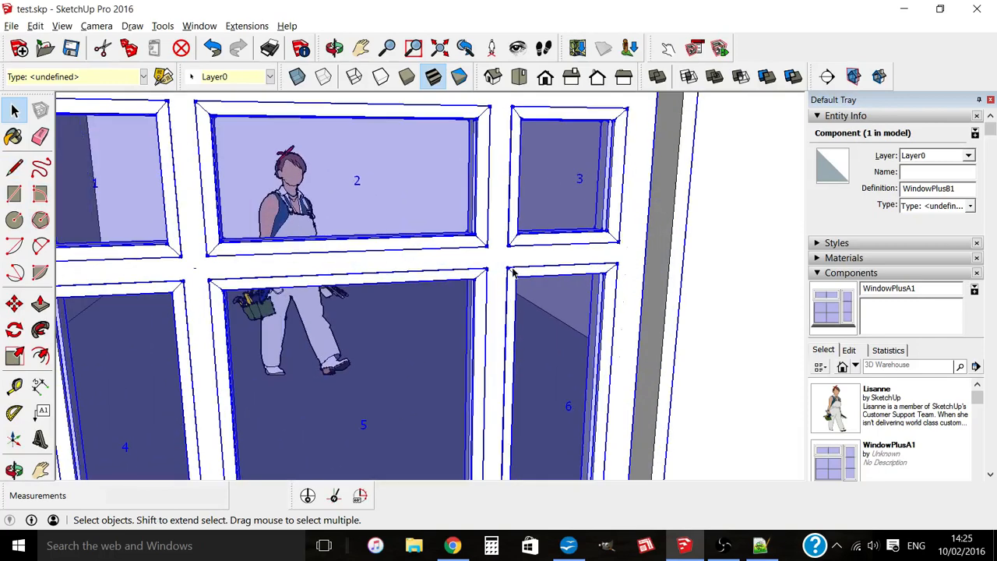
pyautogui.click(15, 387)
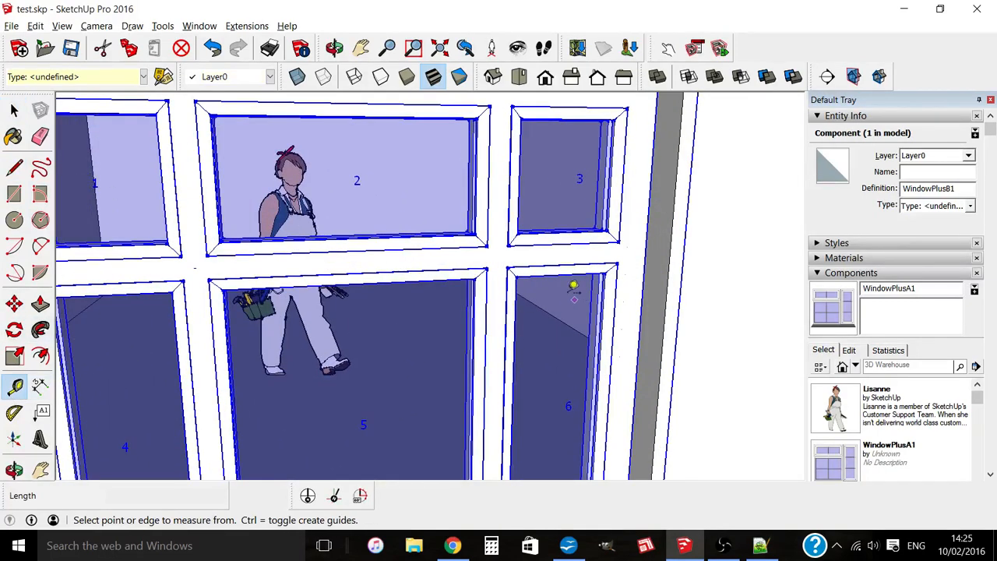
pyautogui.click(479, 271)
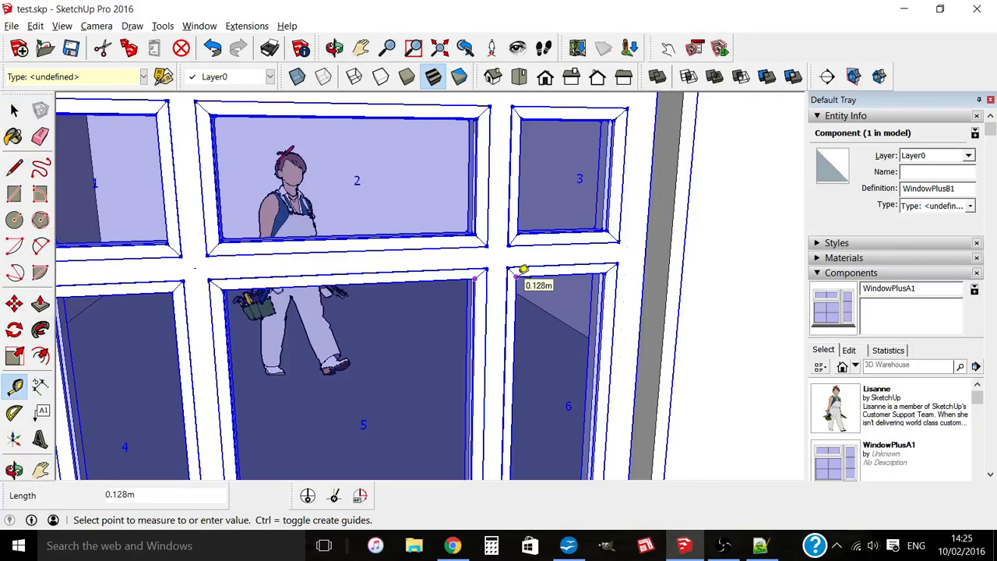
pyautogui.click(524, 270)
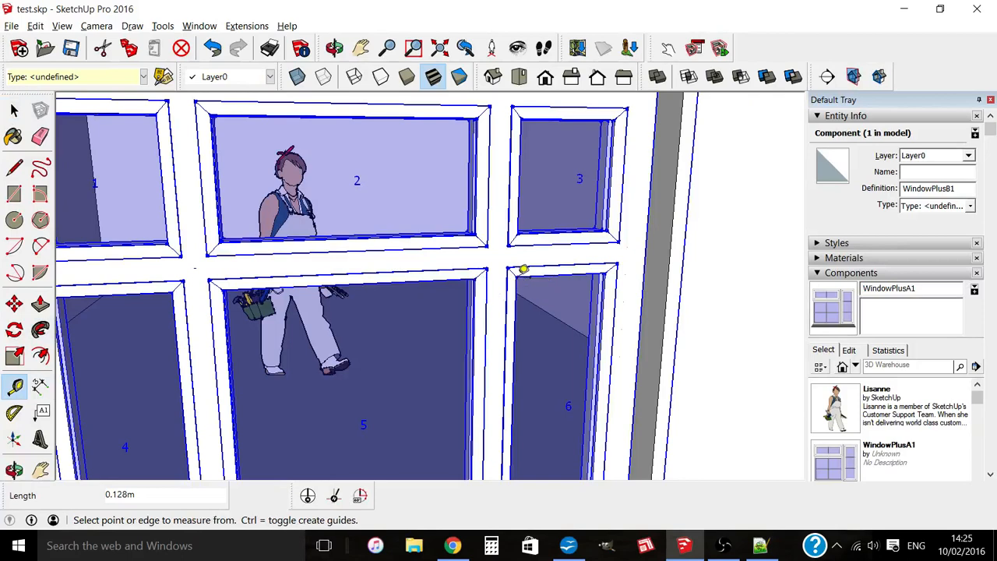
pyautogui.click(606, 273)
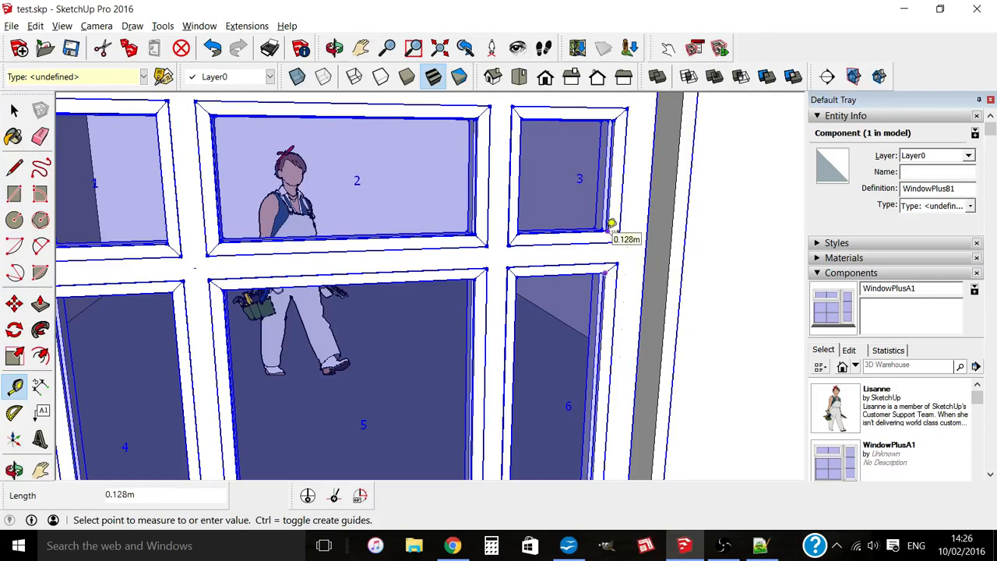
pyautogui.click(612, 226)
pyautogui.moveTo(611, 226); pyautogui.dragTo(601, 198, button='middle')
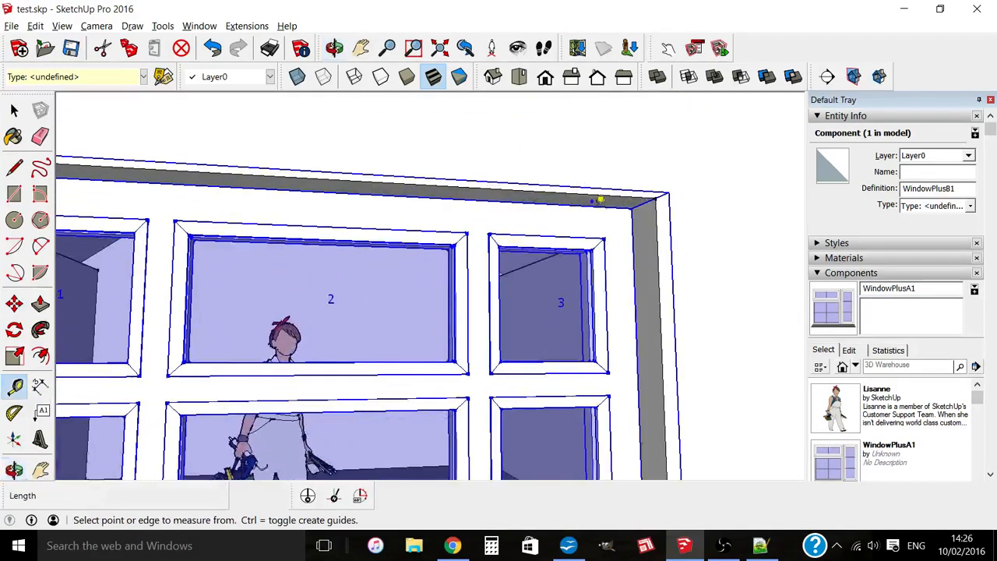
pyautogui.click(602, 244)
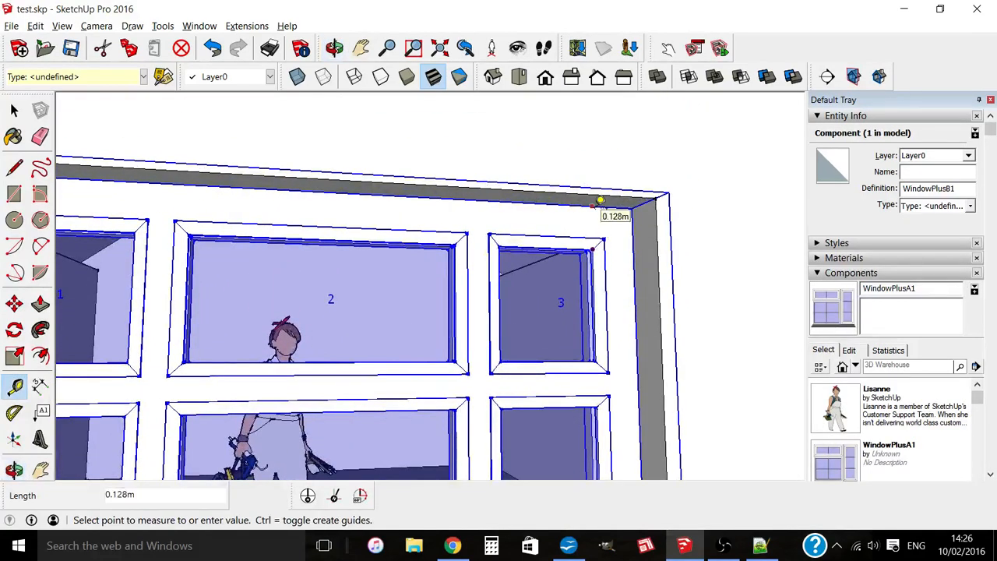
pyautogui.click(14, 110)
# Deselect the window and examine its frame and mullion profiles where the section cuts through the lower panes
pyautogui.scroll(-4, 367, 229)
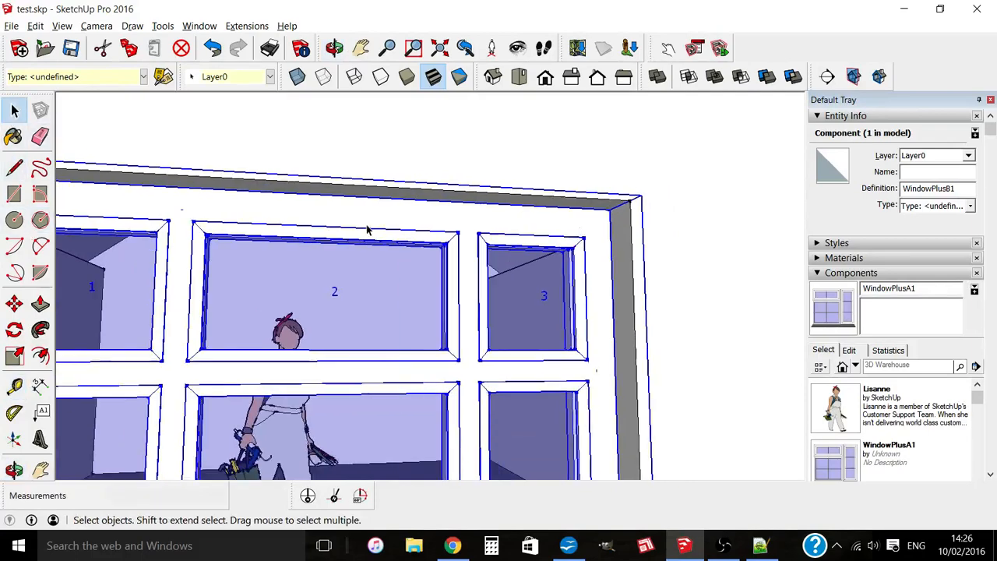
pyautogui.scroll(-3, 571, 306)
pyautogui.moveTo(571, 306); pyautogui.dragTo(662, 437, button='middle')
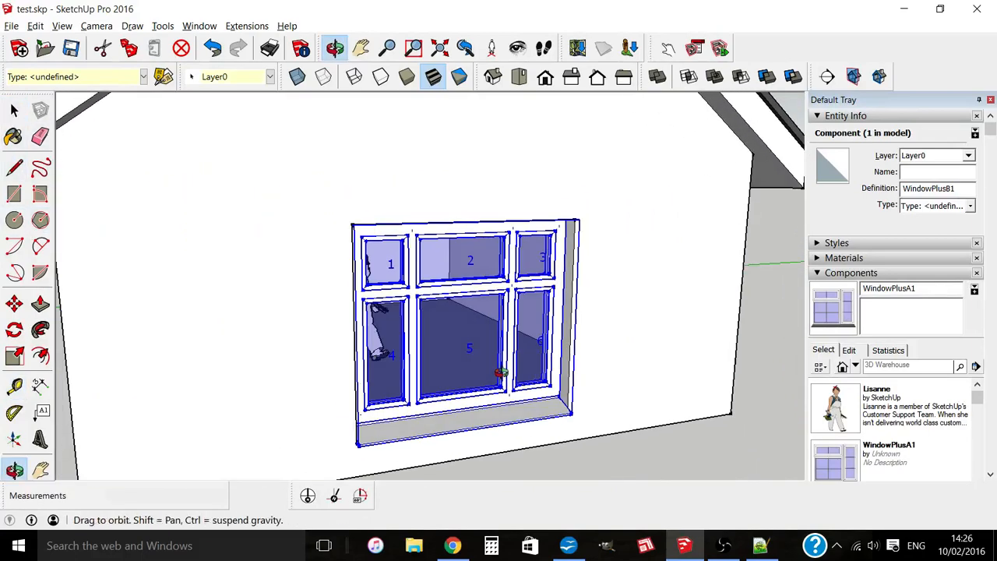
pyautogui.click(658, 460)
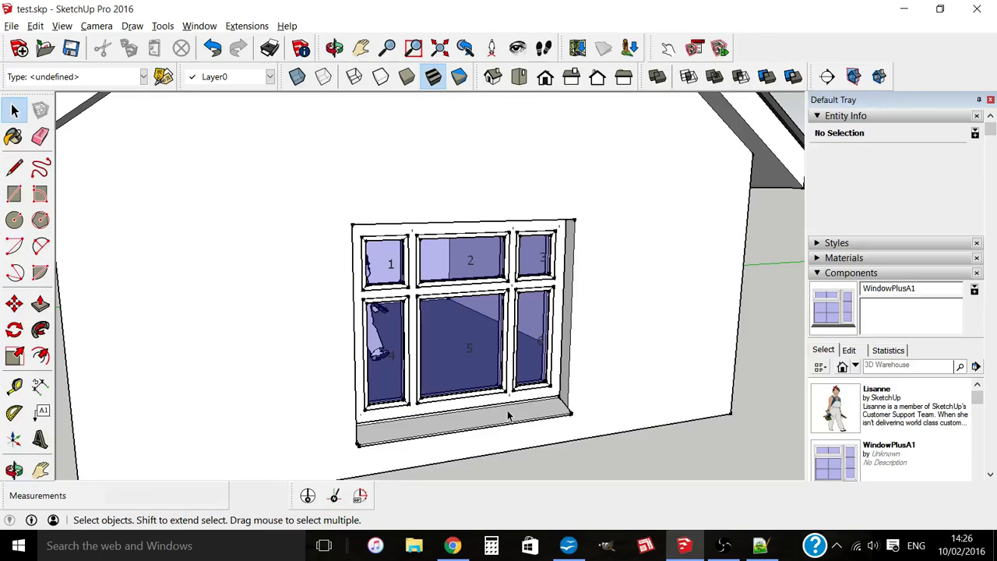
pyautogui.moveTo(525, 410); pyautogui.dragTo(475, 407, button='middle')
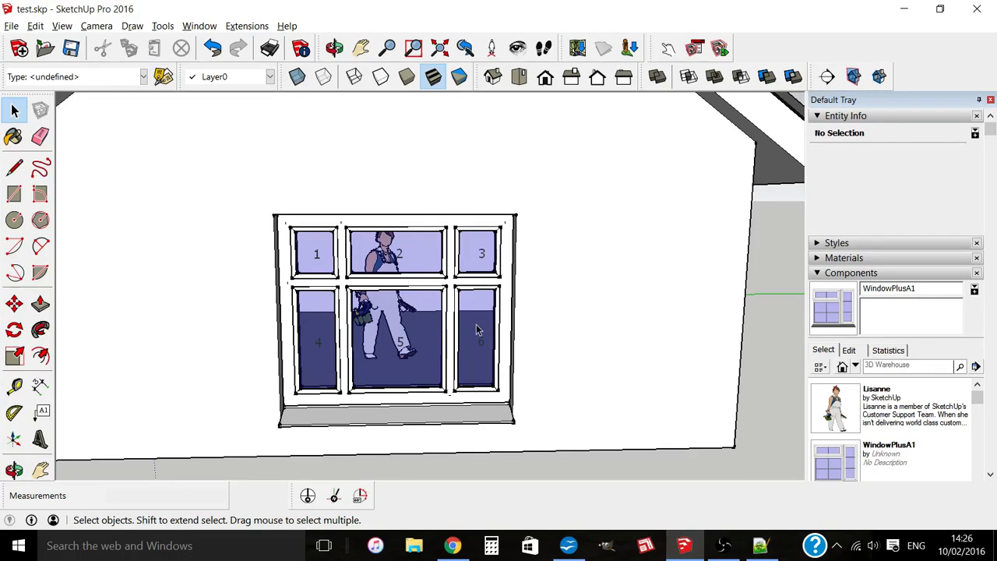
pyautogui.scroll(-5, 476, 324)
pyautogui.moveTo(476, 324); pyautogui.dragTo(540, 339, button='middle')
pyautogui.scroll(3, 506, 401)
pyautogui.scroll(4, 527, 389)
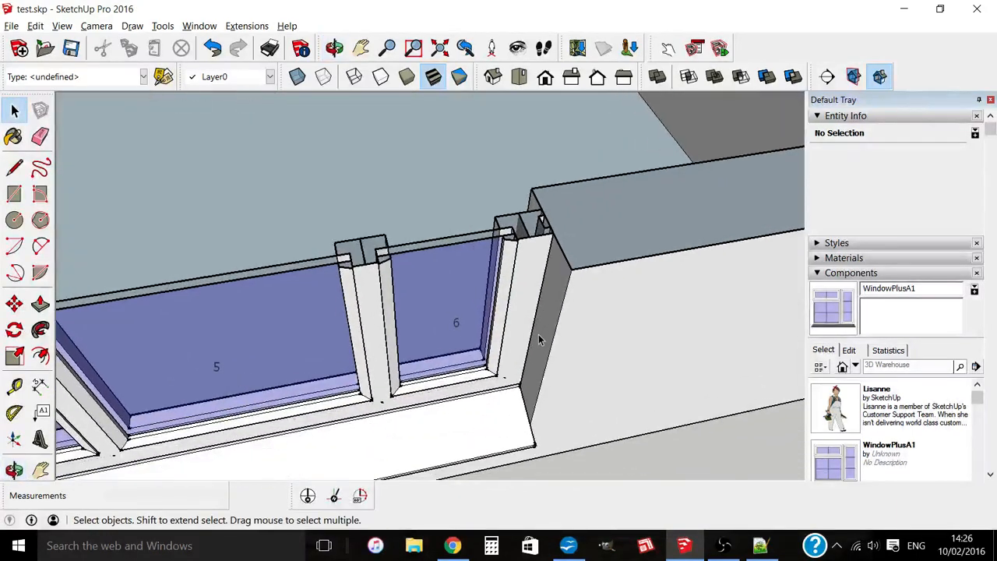
# Edit WindowPlusB1 in profile mode, reduce the frame profile width to about 0.03 m, and accept the new size with Happy
pyautogui.click(529, 265)
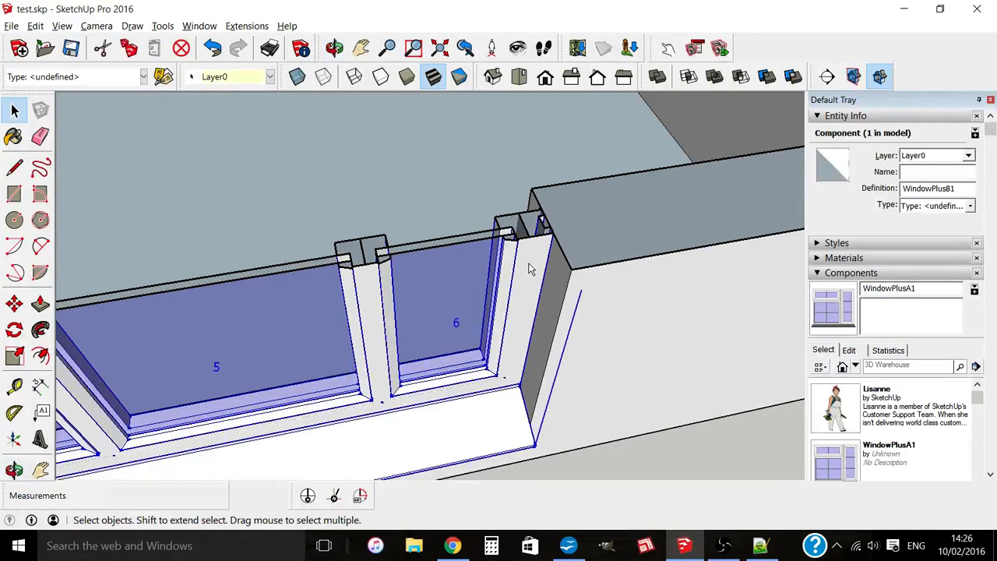
pyautogui.rightClick(529, 269)
pyautogui.click(568, 458)
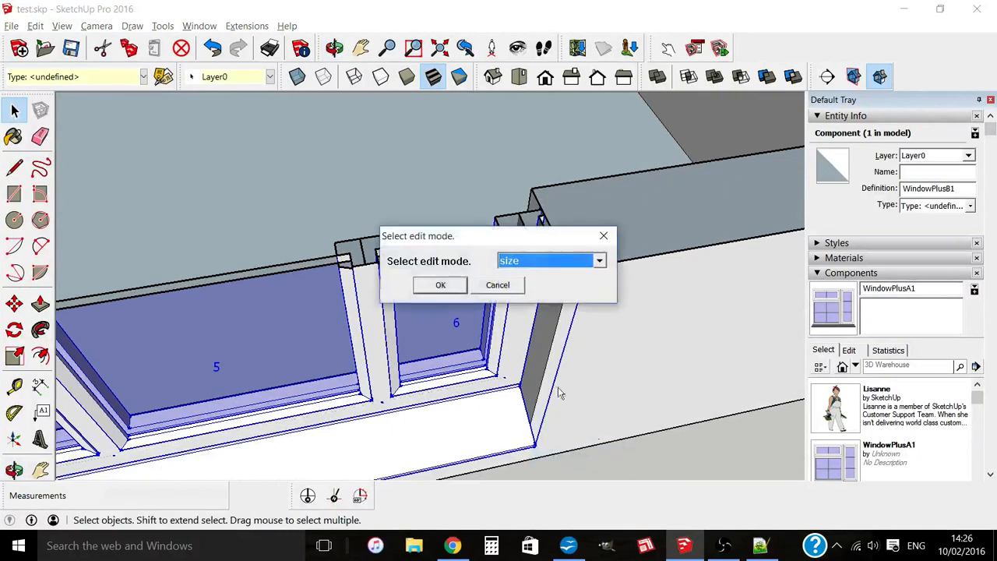
pyautogui.click(545, 260)
pyautogui.click(532, 336)
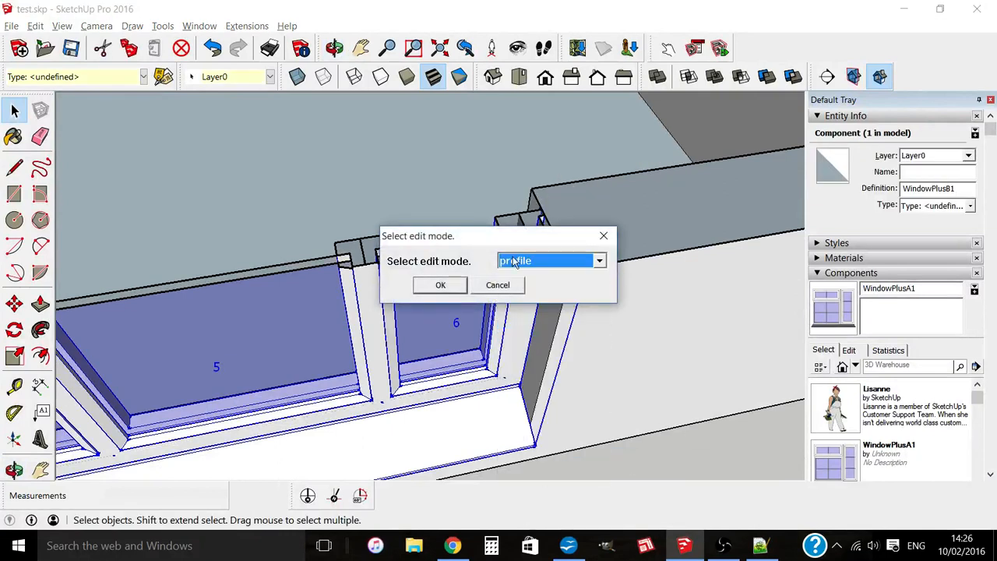
pyautogui.moveTo(516, 242); pyautogui.dragTo(554, 110)
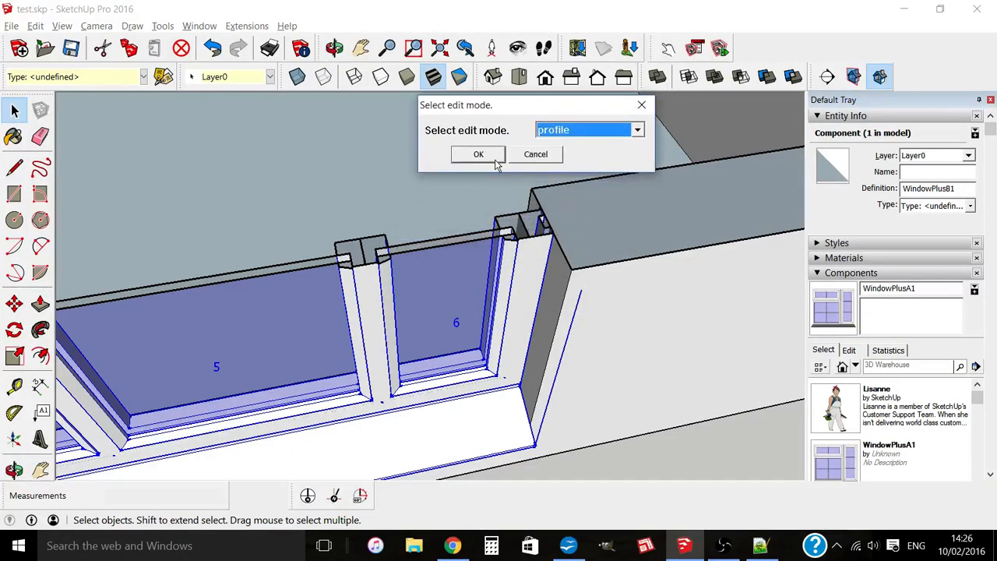
pyautogui.click(495, 162)
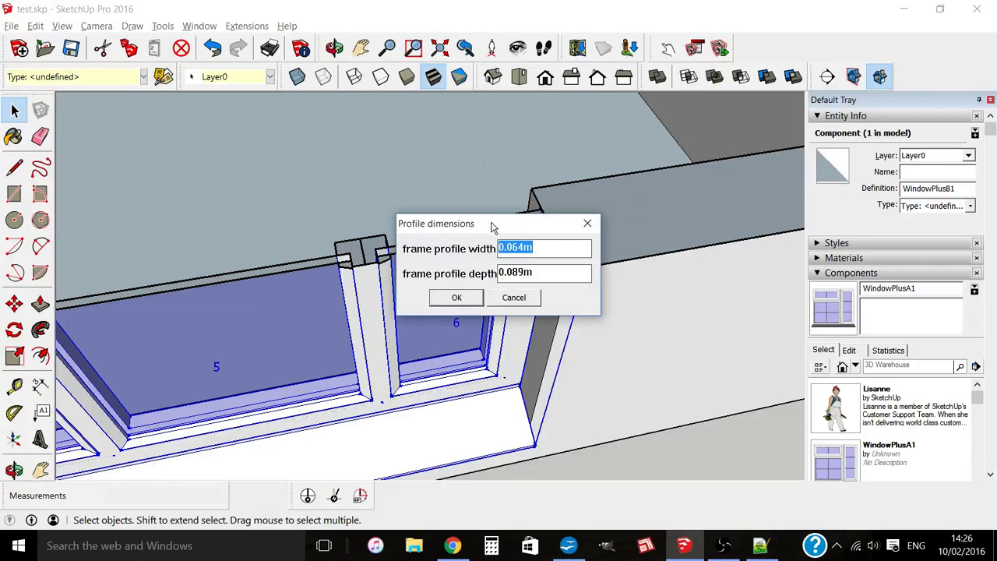
pyautogui.moveTo(491, 227); pyautogui.dragTo(467, 102)
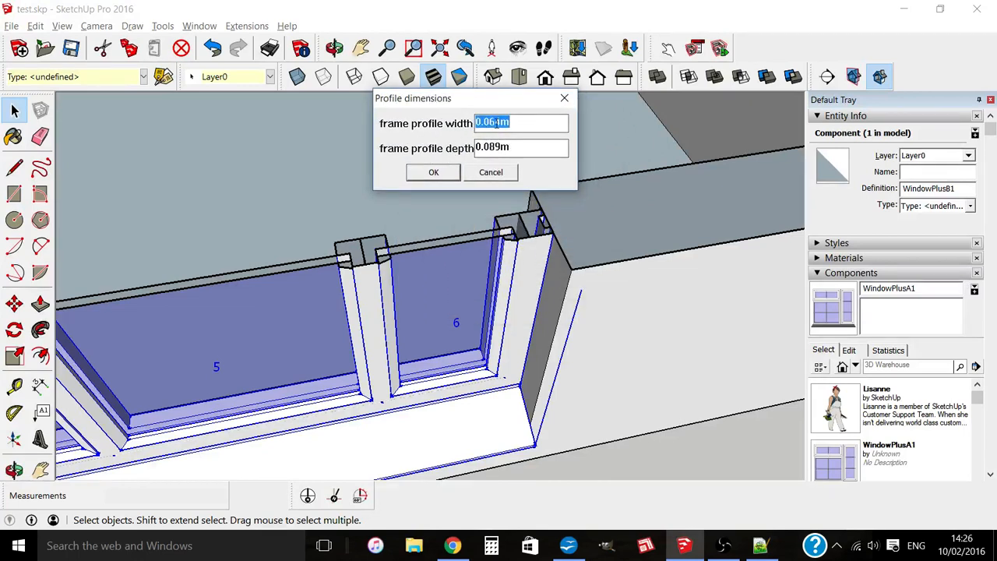
pyautogui.moveTo(487, 123); pyautogui.dragTo(518, 118)
pyautogui.write('3')
pyautogui.press('Return')
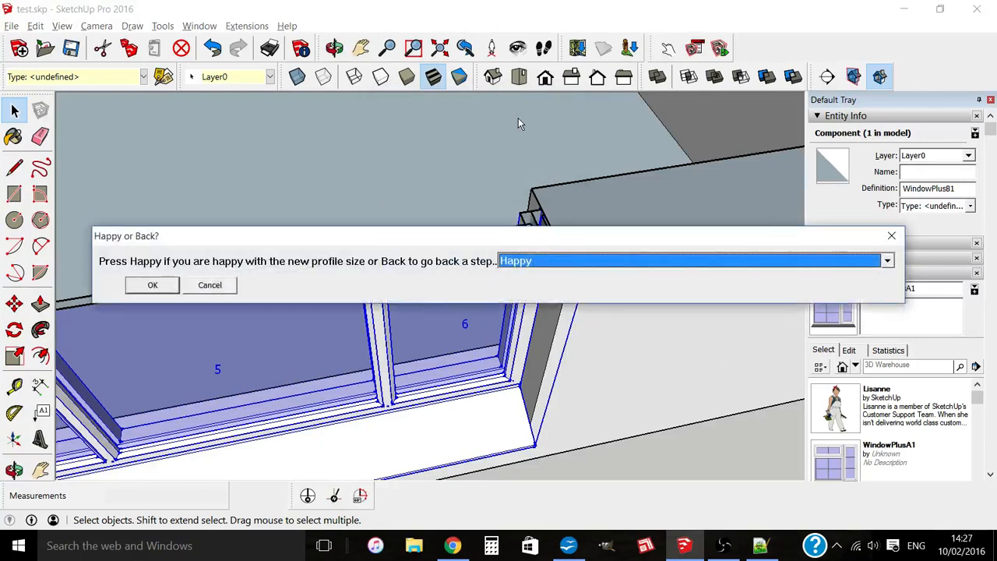
pyautogui.click(153, 285)
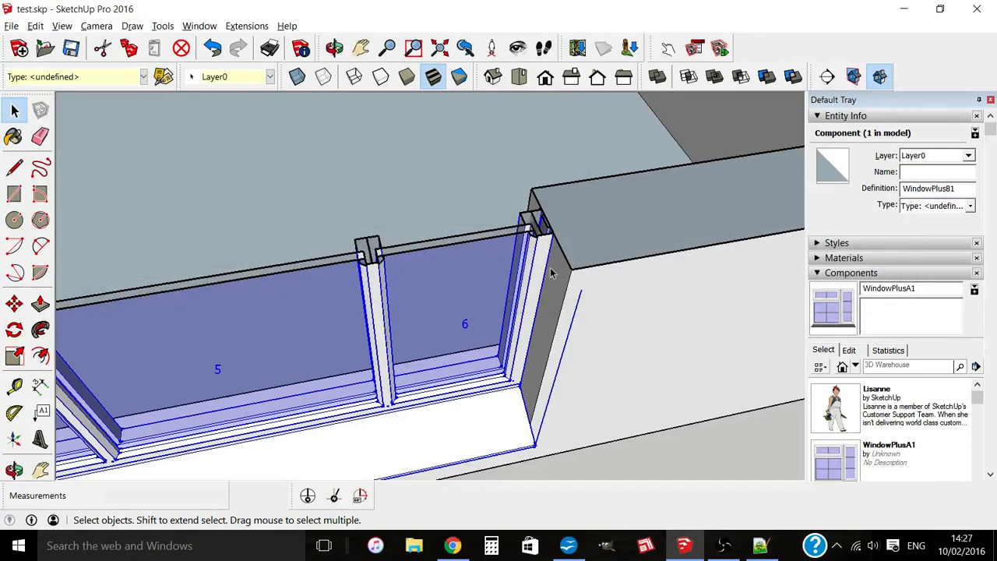
pyautogui.scroll(-3, 555, 387)
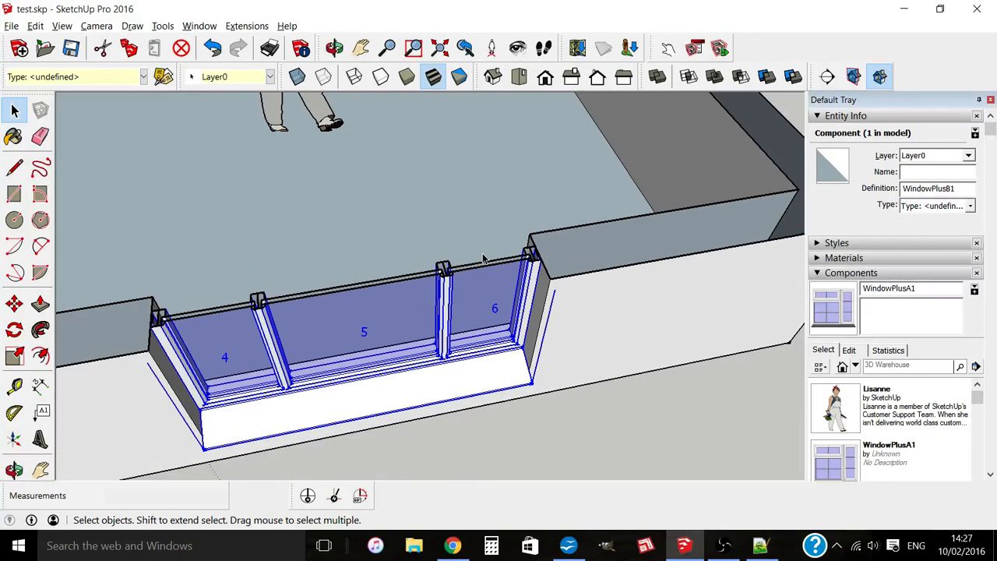
pyautogui.moveTo(483, 259)
pyautogui.mouseDown(button='middle')
pyautogui.moveTo(481, 271)
pyautogui.moveTo(485, 251)
pyautogui.moveTo(463, 269)
pyautogui.moveTo(480, 259)
pyautogui.mouseUp(button='middle')
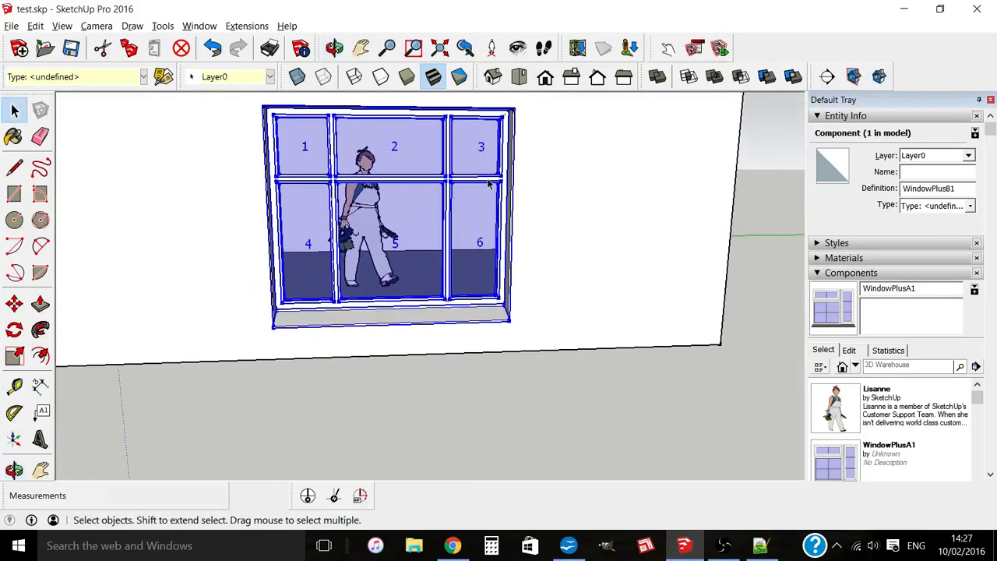
# Measure the mullion width between panes 5 and 6 and the frame width beside pane 6
pyautogui.scroll(5, 479, 259)
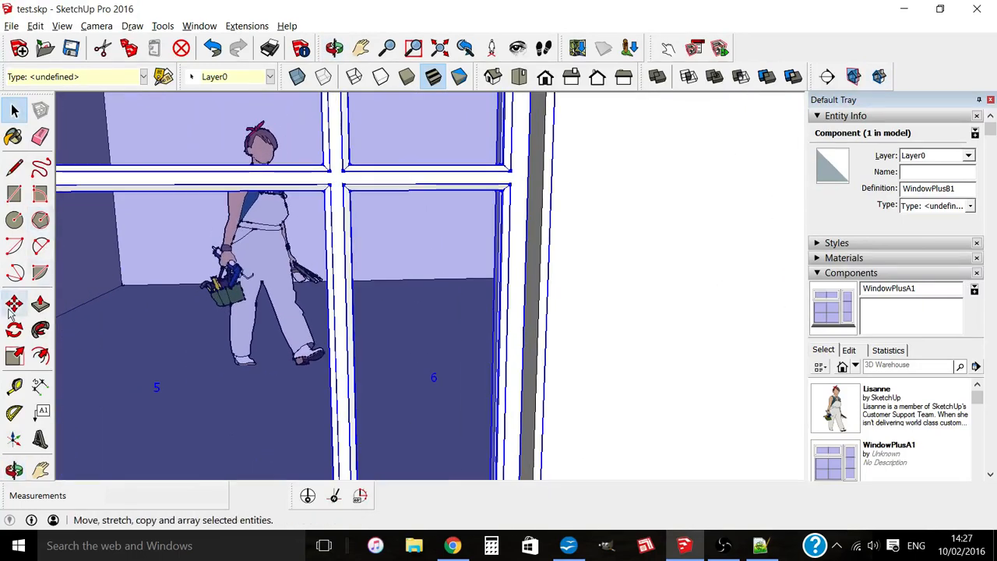
pyautogui.click(15, 385)
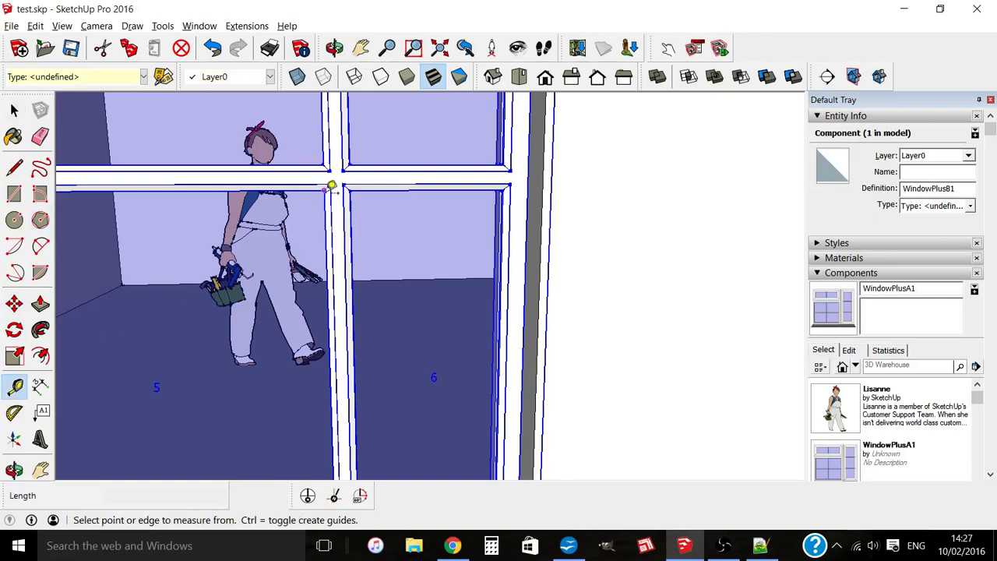
pyautogui.click(333, 186)
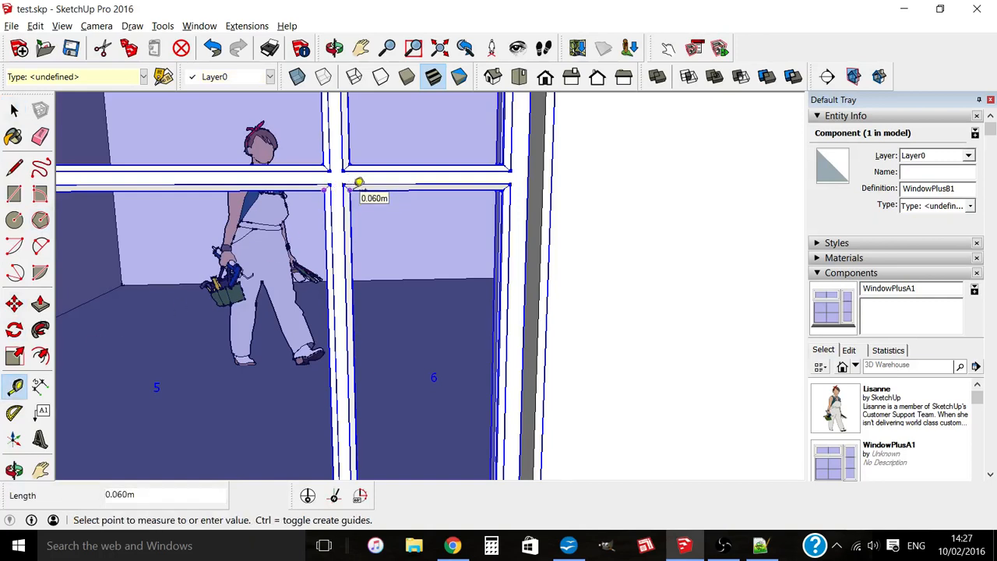
pyautogui.click(358, 183)
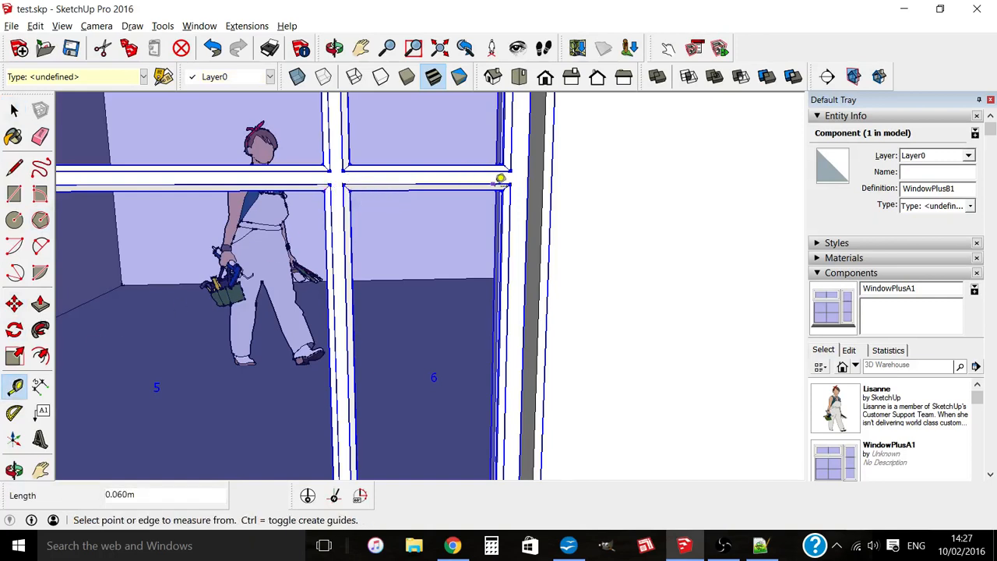
pyautogui.click(505, 188)
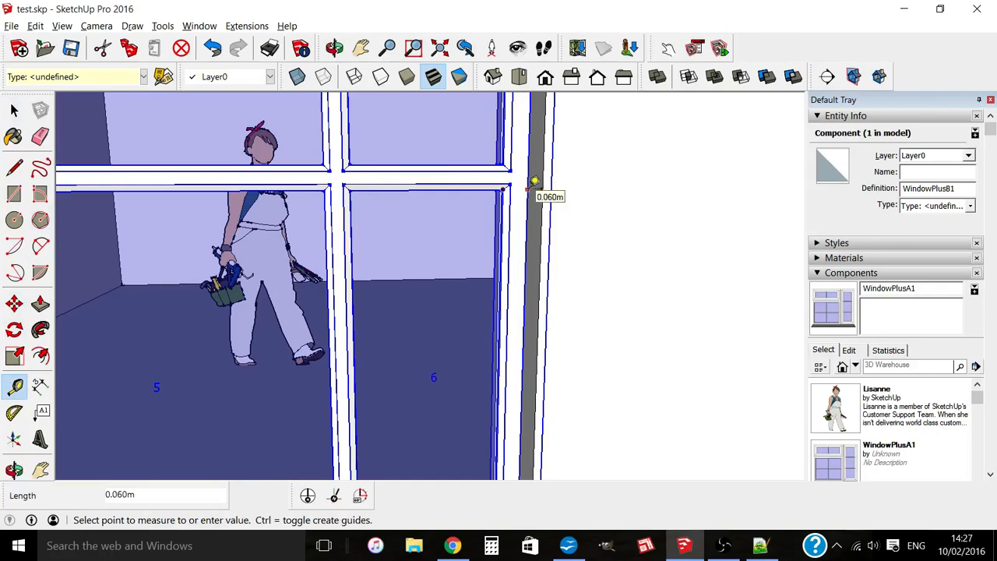
pyautogui.click(14, 110)
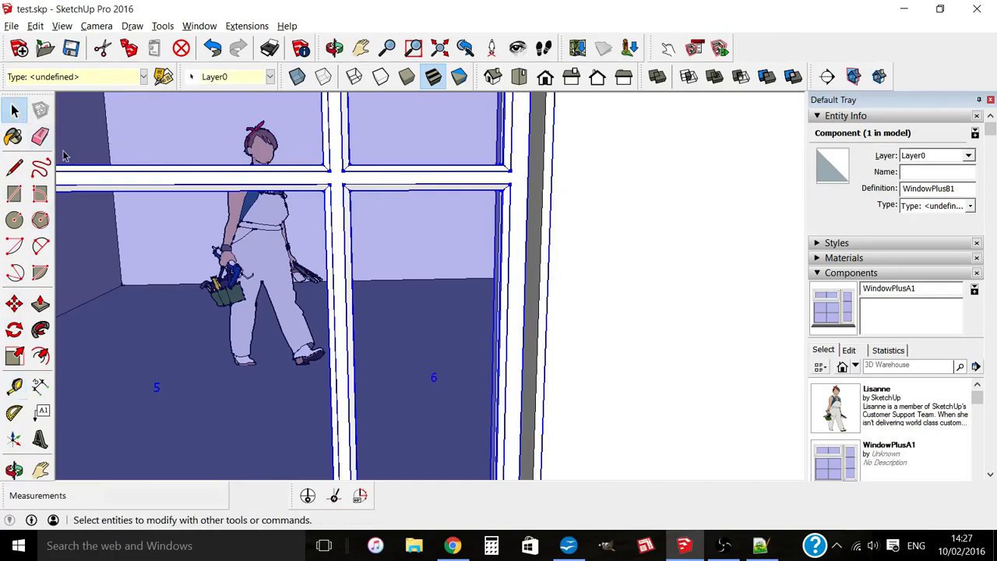
# Start editing WindowPlusB1 in casements mode and agree to edit its casements/panels
pyautogui.scroll(-3, 457, 306)
pyautogui.scroll(-5, 457, 306)
pyautogui.moveTo(379, 323); pyautogui.dragTo(397, 290, button='middle')
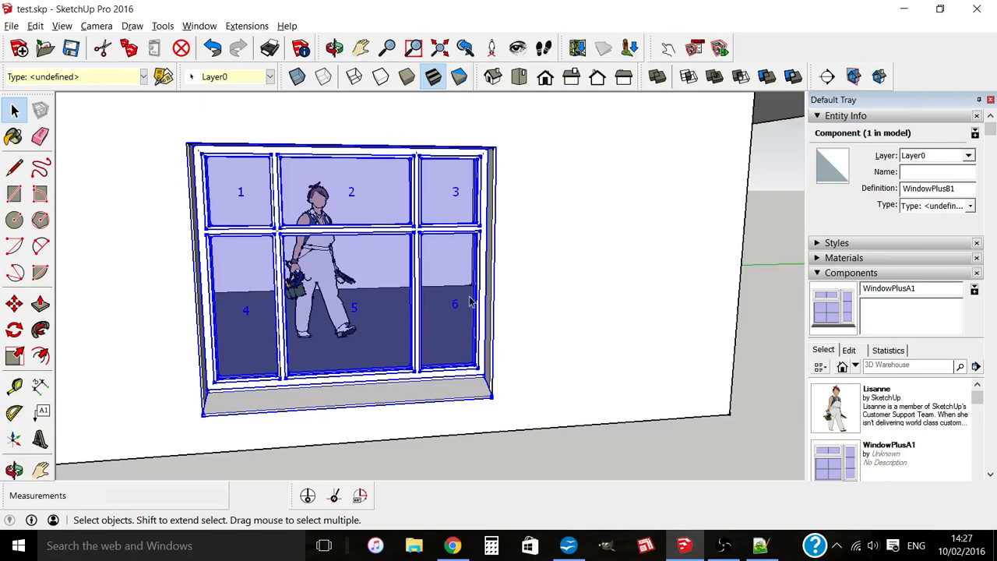
pyautogui.moveTo(470, 302); pyautogui.dragTo(403, 328, button='middle')
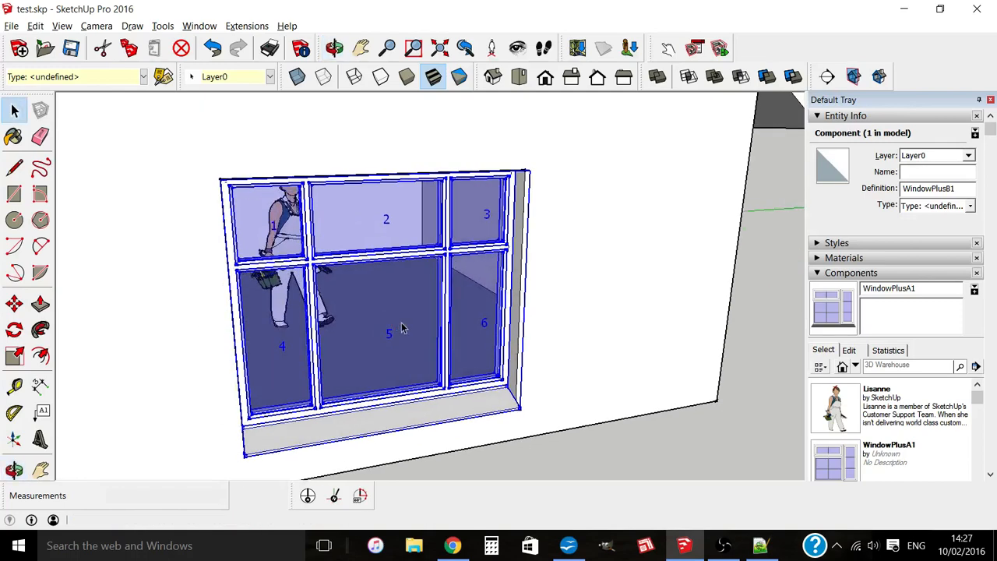
pyautogui.rightClick(450, 282)
pyautogui.click(558, 458)
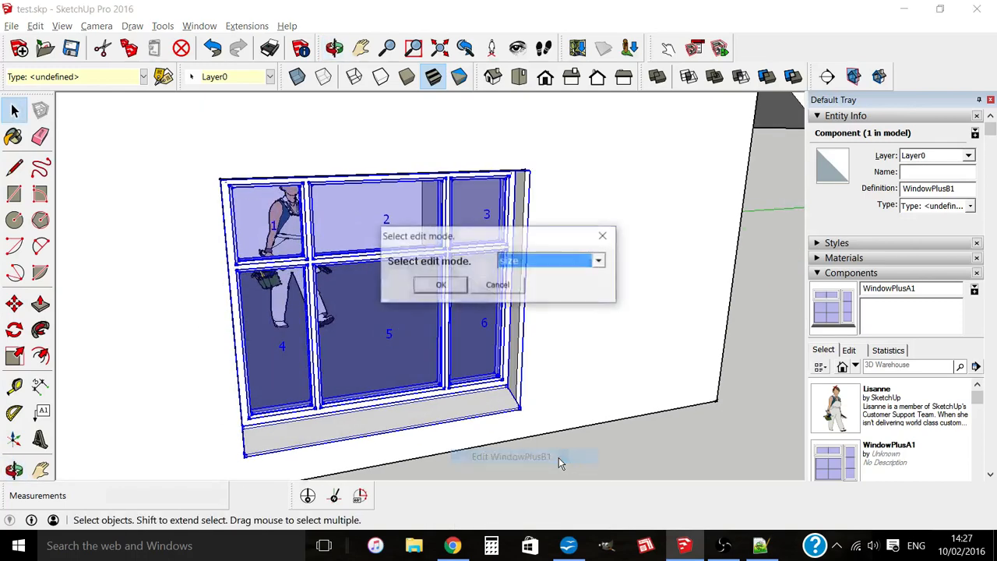
pyautogui.click(600, 262)
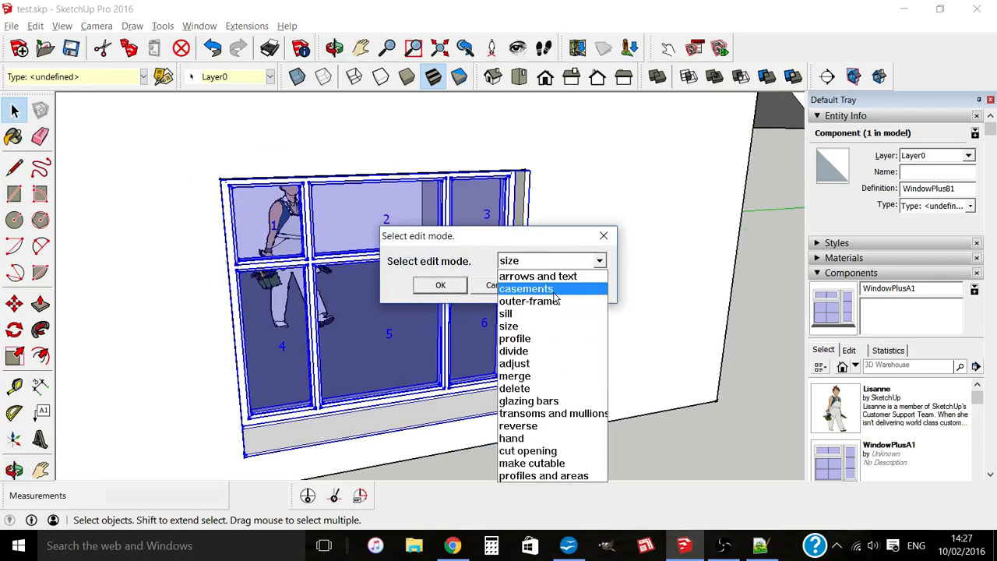
pyautogui.click(529, 288)
pyautogui.click(440, 286)
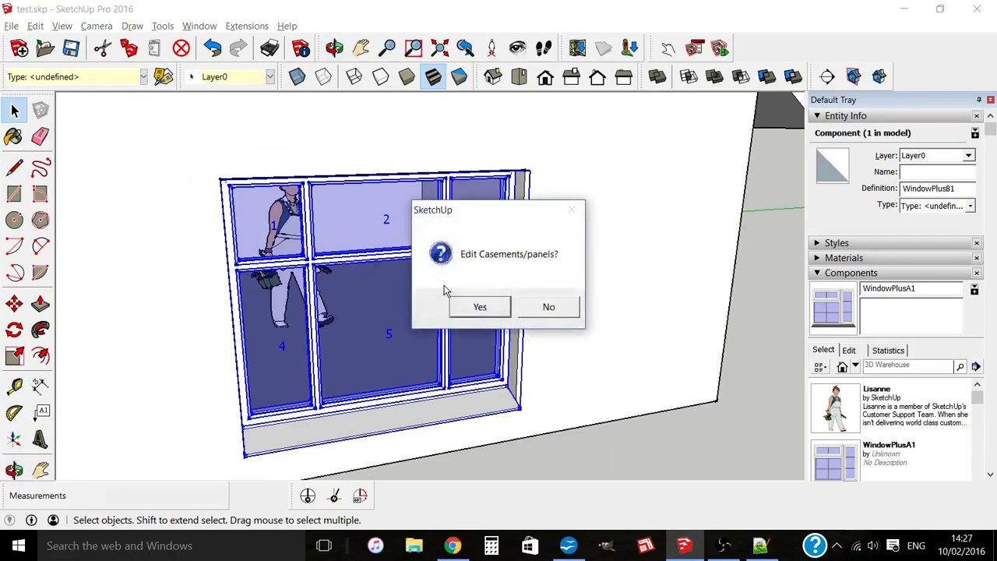
pyautogui.click(480, 307)
# Choose only casement 6 for editing and change its type to one with its own casement frame, with transparent glazing
pyautogui.click(552, 261)
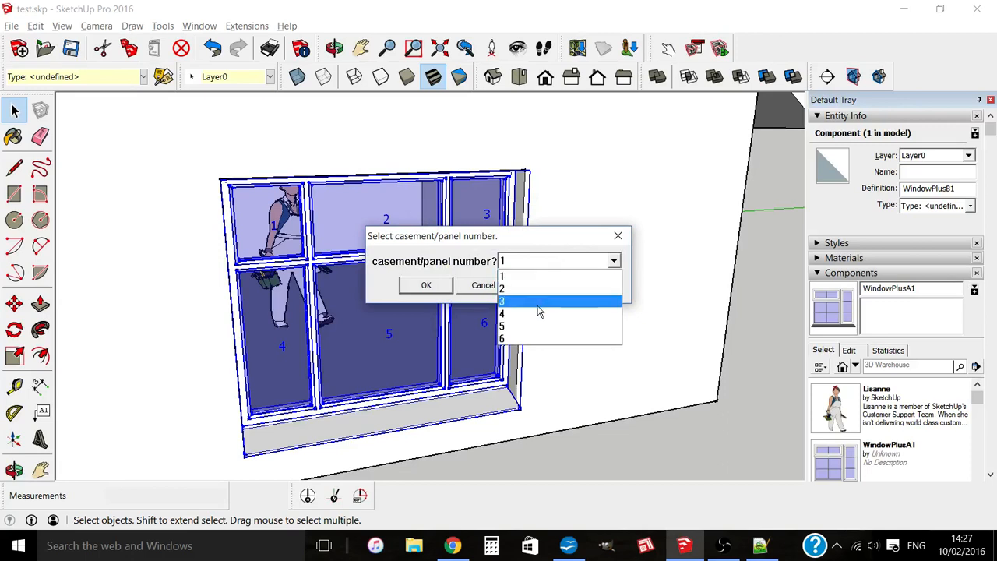
pyautogui.click(534, 337)
pyautogui.click(419, 286)
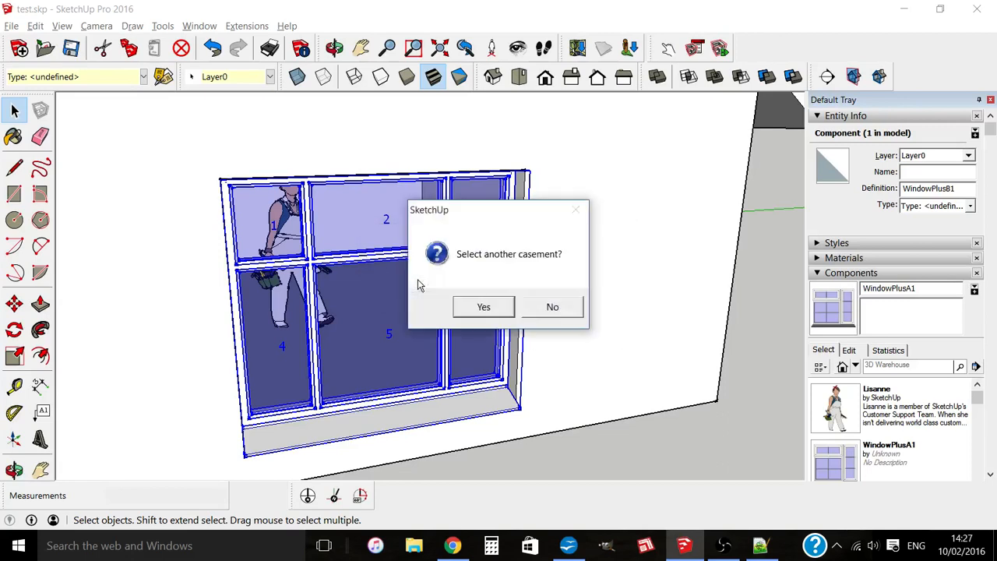
pyautogui.click(549, 308)
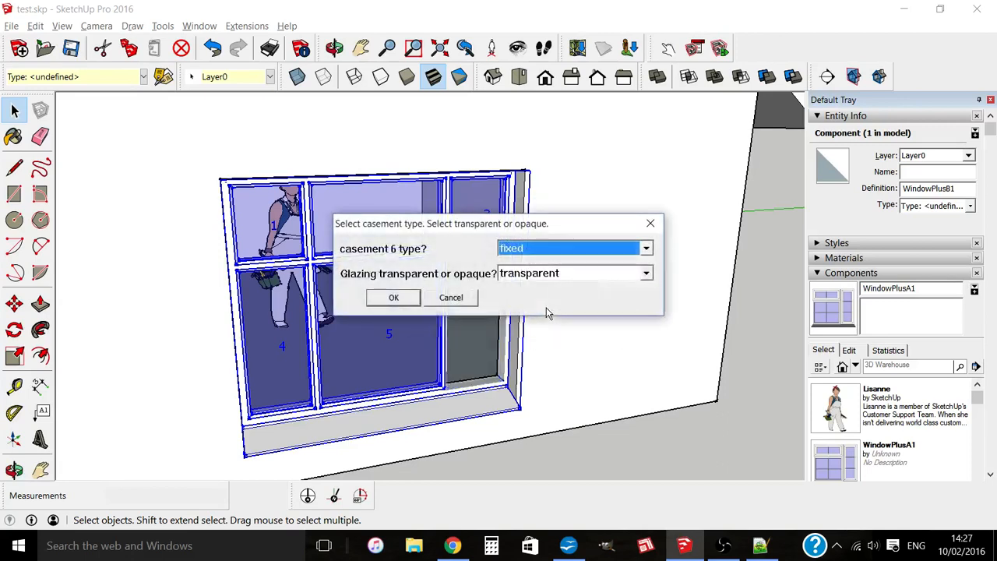
pyautogui.click(524, 248)
pyautogui.click(511, 279)
pyautogui.click(416, 293)
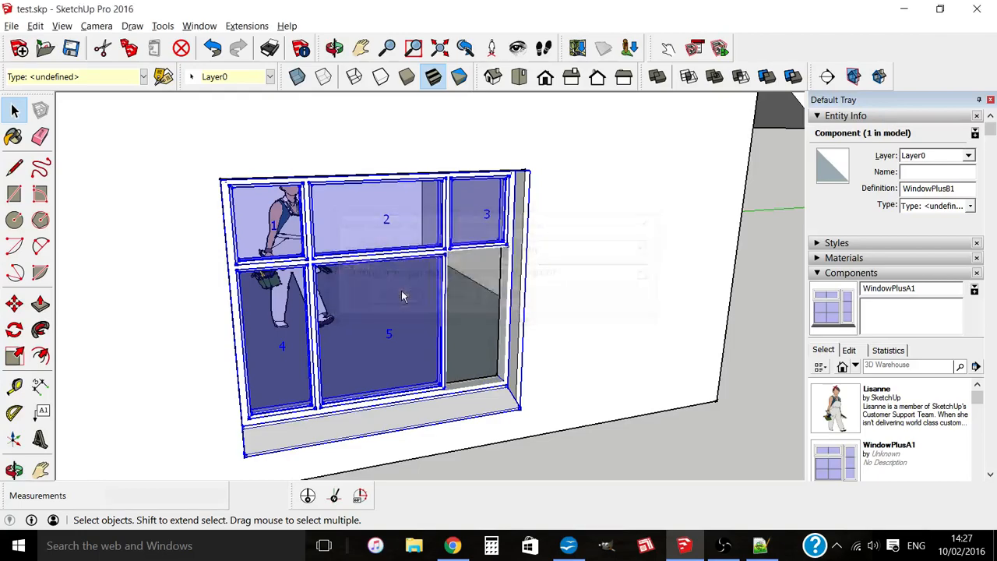
# Show the horizontal section cut and examine the frame, mullion and casement profiles around pane 6
pyautogui.moveTo(435, 322); pyautogui.dragTo(427, 363, button='middle')
pyautogui.moveTo(401, 290); pyautogui.dragTo(480, 281, button='middle')
pyautogui.scroll(3, 480, 281)
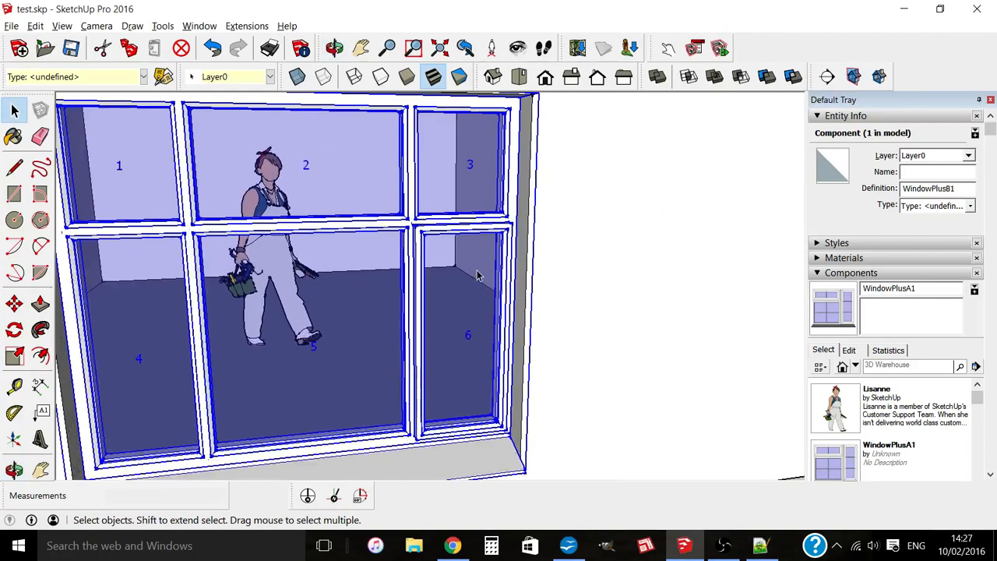
pyautogui.press('x')
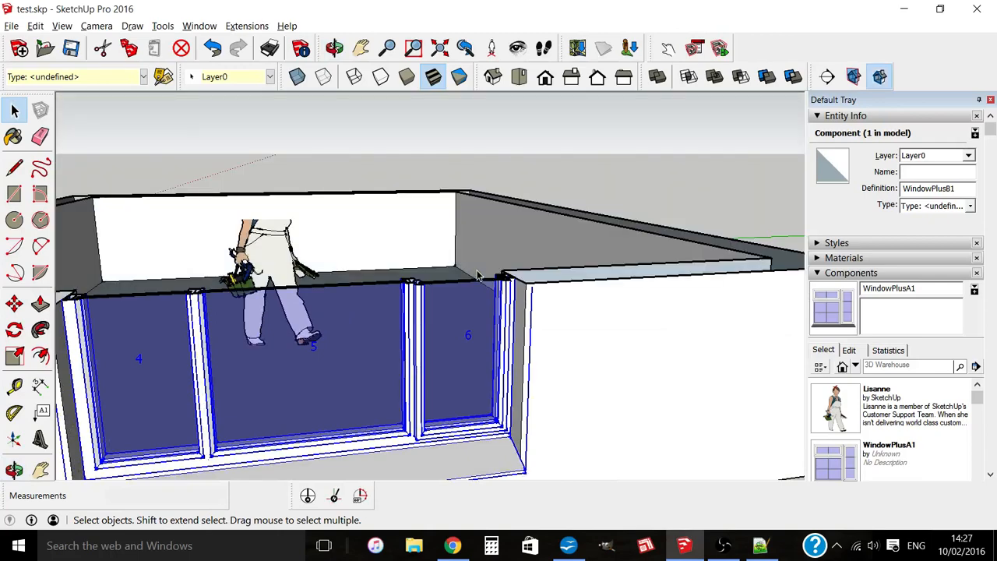
pyautogui.scroll(-1, 515, 280)
pyautogui.moveTo(509, 336); pyautogui.dragTo(527, 489, button='middle')
pyautogui.scroll(4, 534, 315)
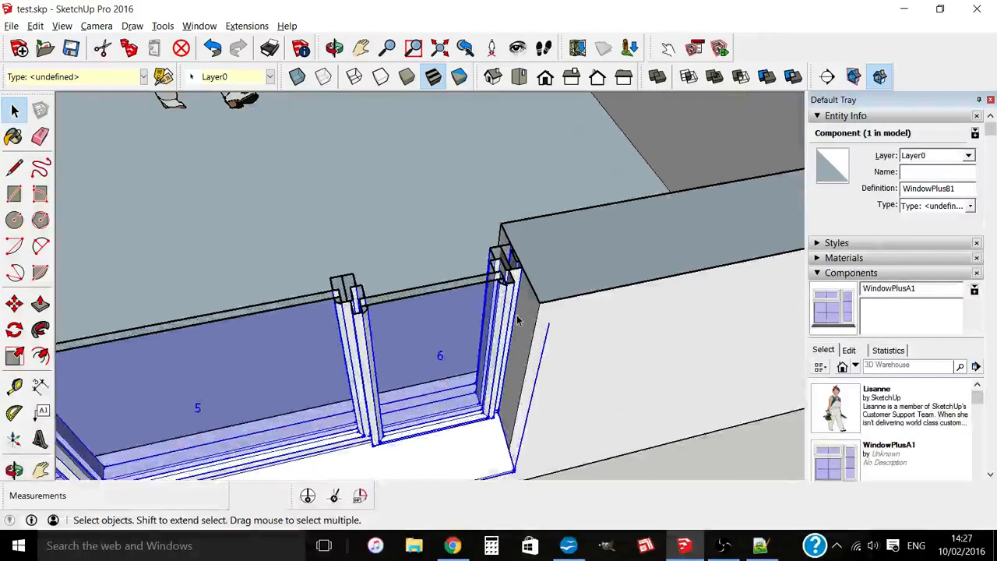
pyautogui.moveTo(517, 319)
pyautogui.mouseDown(button='middle')
pyautogui.moveTo(515, 349)
pyautogui.moveTo(500, 319)
pyautogui.mouseUp(button='middle')
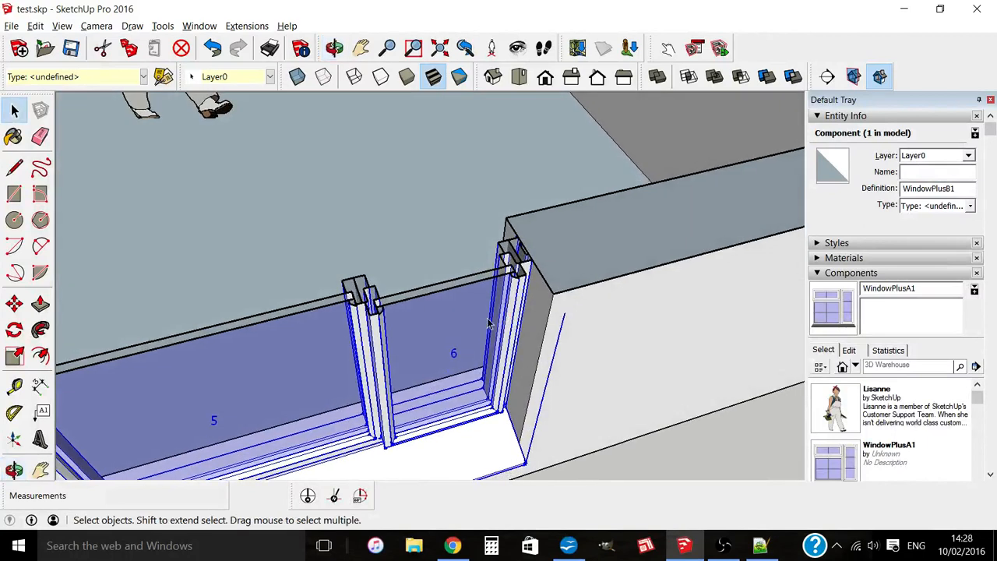
# Edit WindowPlusB1 in profile mode, set the frame profile depth to 0.2 m, and accept the new size with Happy
pyautogui.rightClick(514, 279)
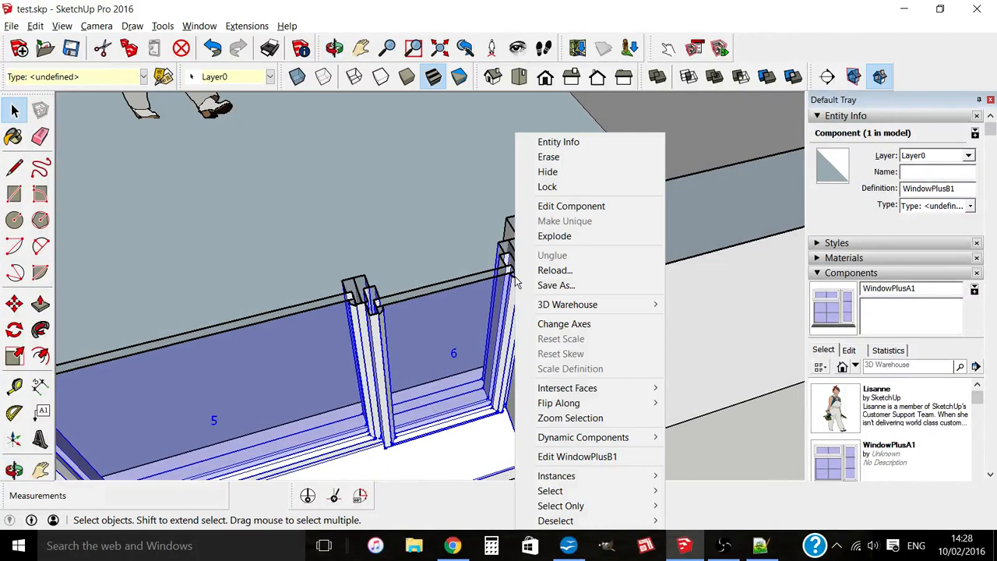
pyautogui.click(583, 458)
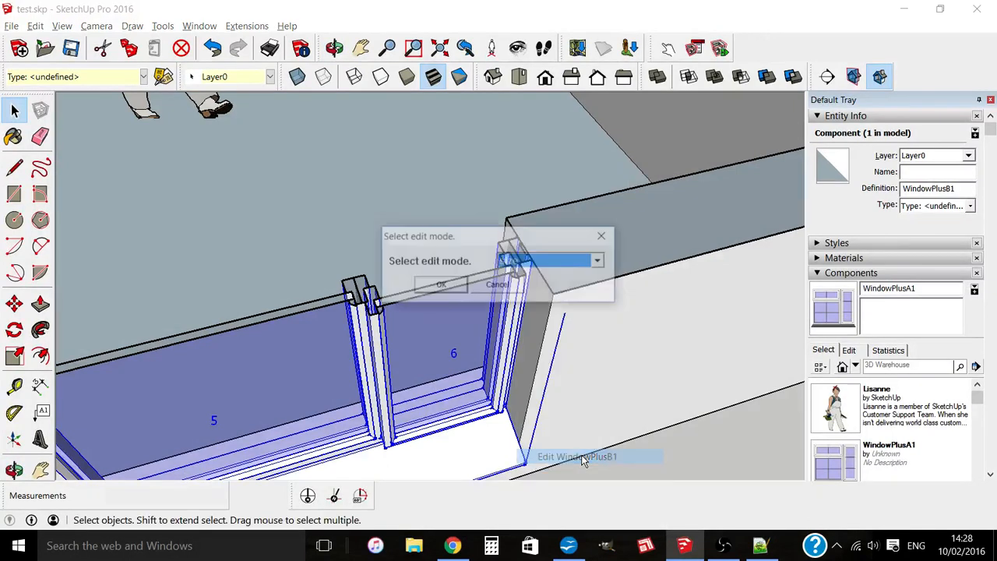
pyautogui.click(565, 267)
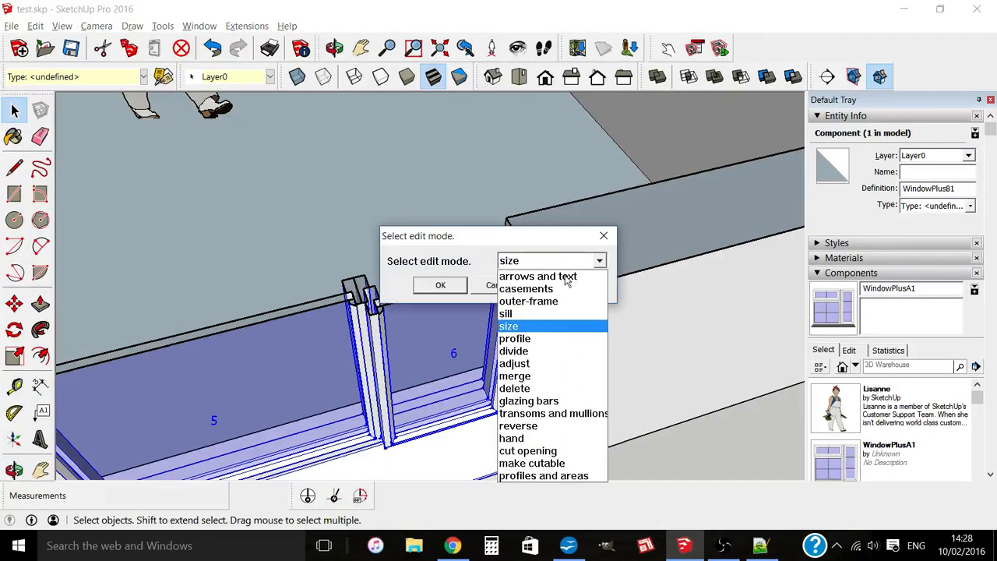
pyautogui.click(558, 339)
pyautogui.click(441, 285)
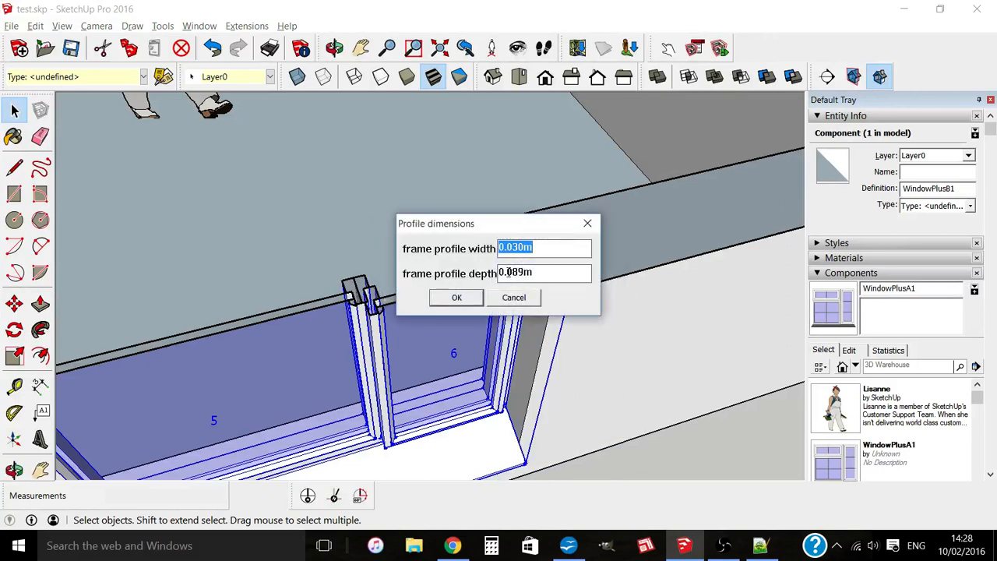
pyautogui.moveTo(508, 273); pyautogui.dragTo(572, 273)
pyautogui.write('2')
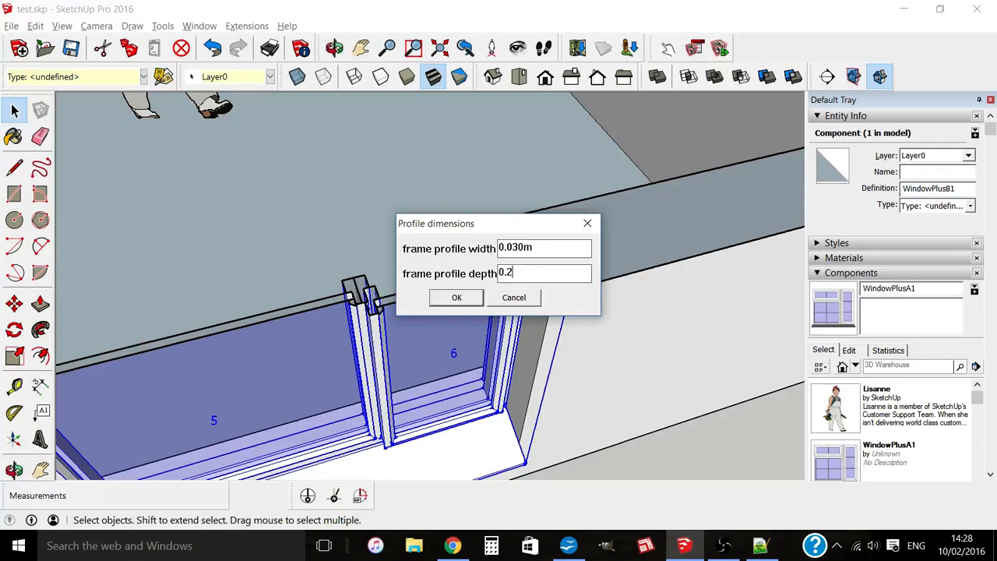
pyautogui.press('Return')
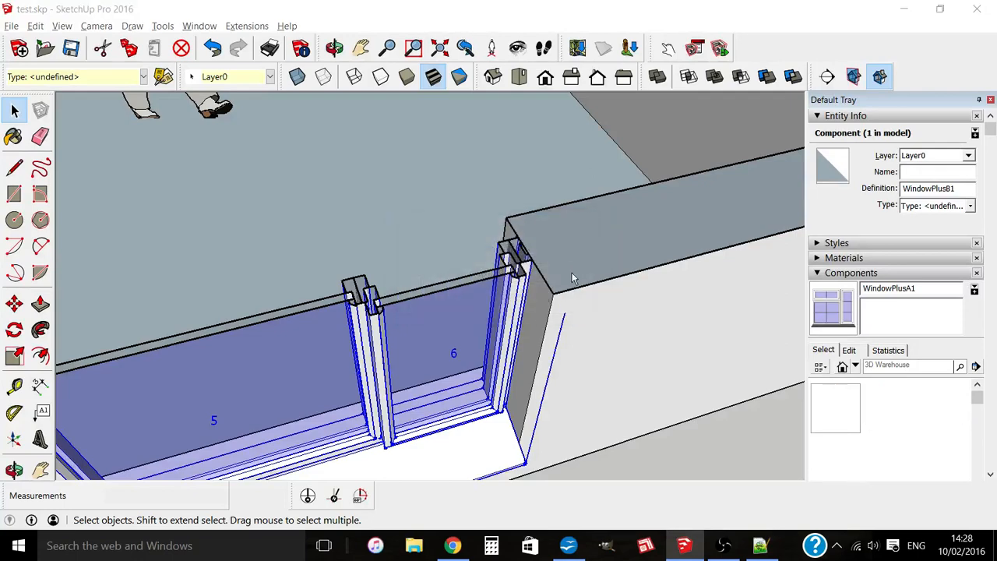
pyautogui.click(153, 285)
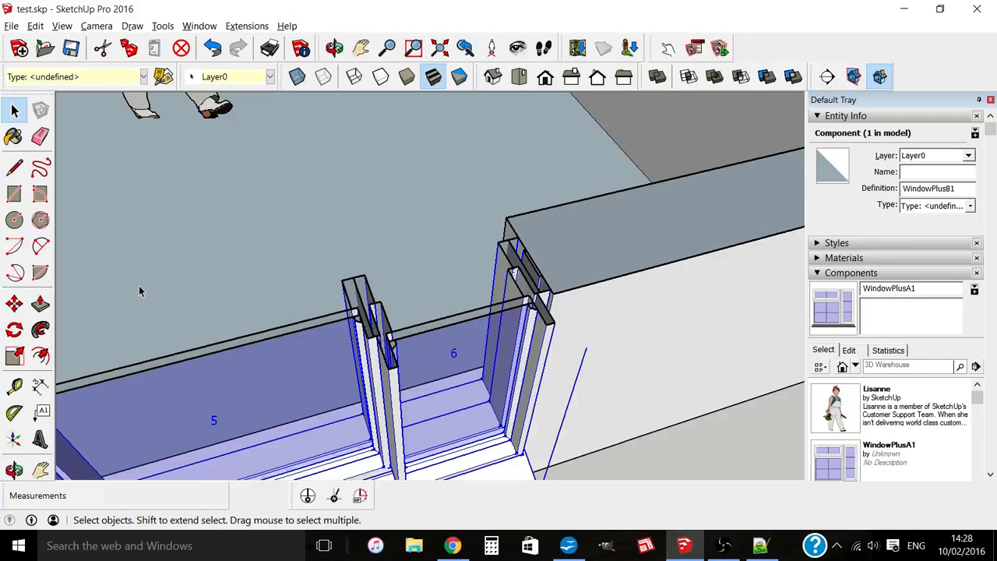
# Edit WindowPlusB1 in profile mode again, reduce the frame profile depth to less than 0.1 m, and accept it with Happy
pyautogui.rightClick(533, 331)
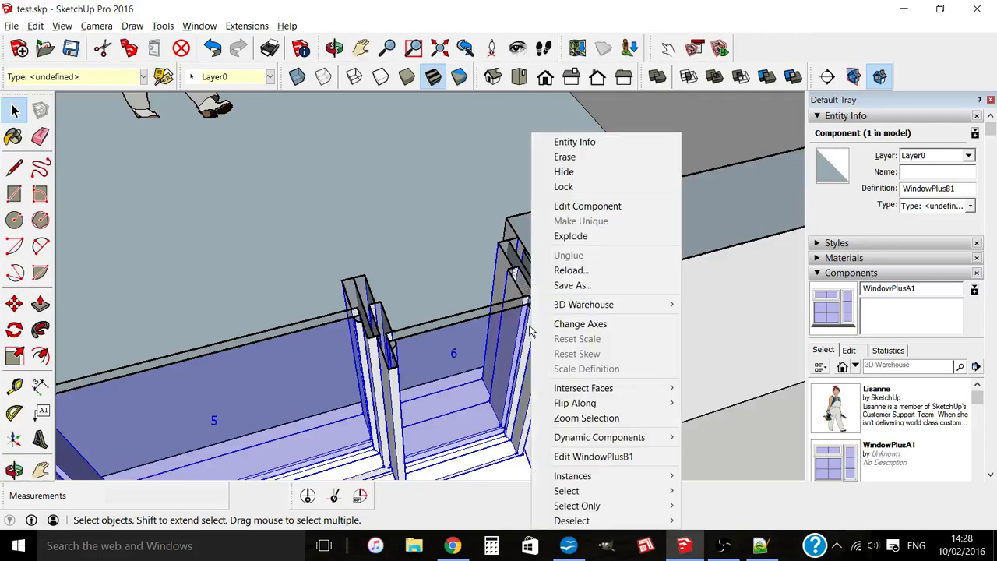
pyautogui.click(621, 457)
pyautogui.click(581, 268)
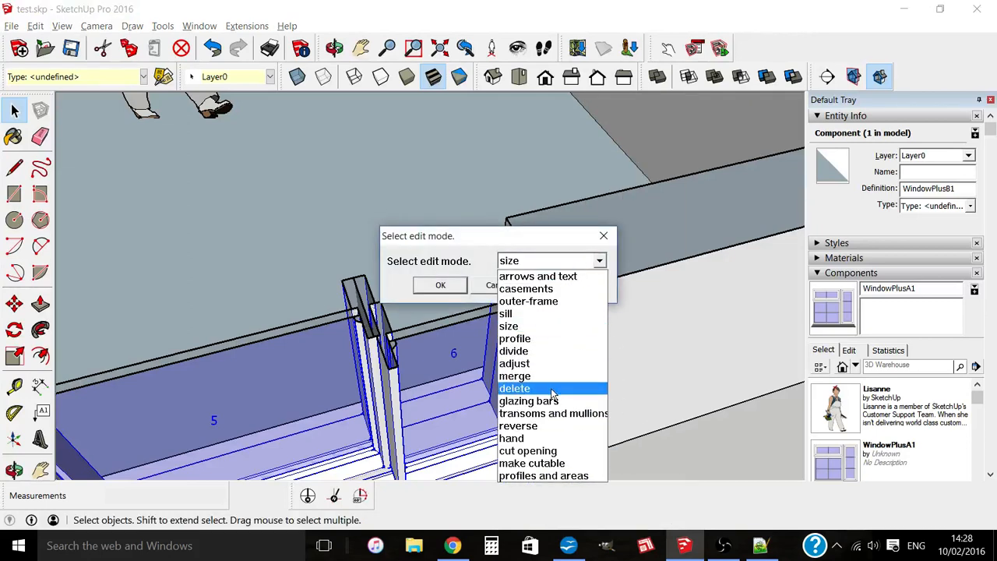
pyautogui.click(544, 338)
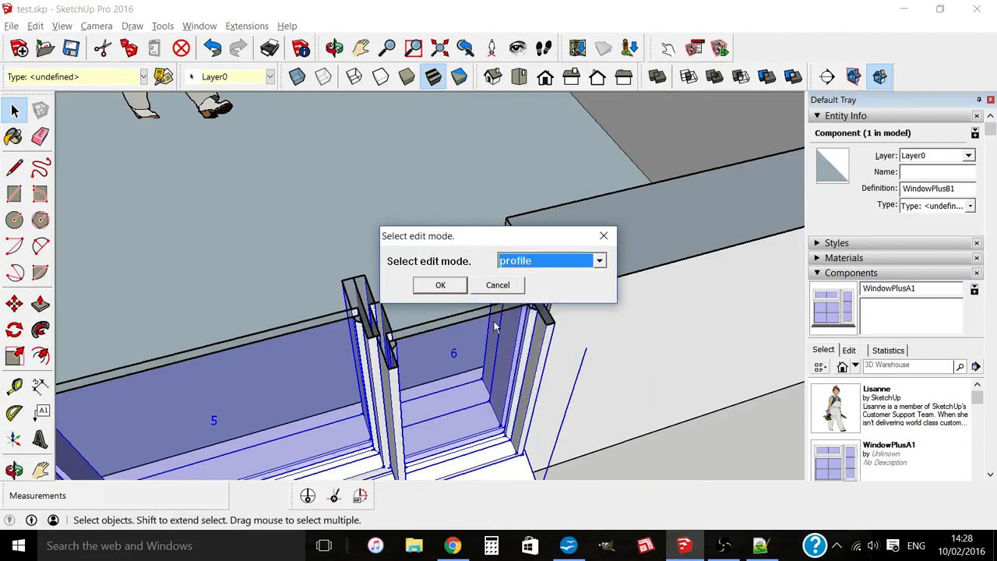
pyautogui.click(440, 286)
pyautogui.moveTo(507, 272); pyautogui.dragTo(575, 274)
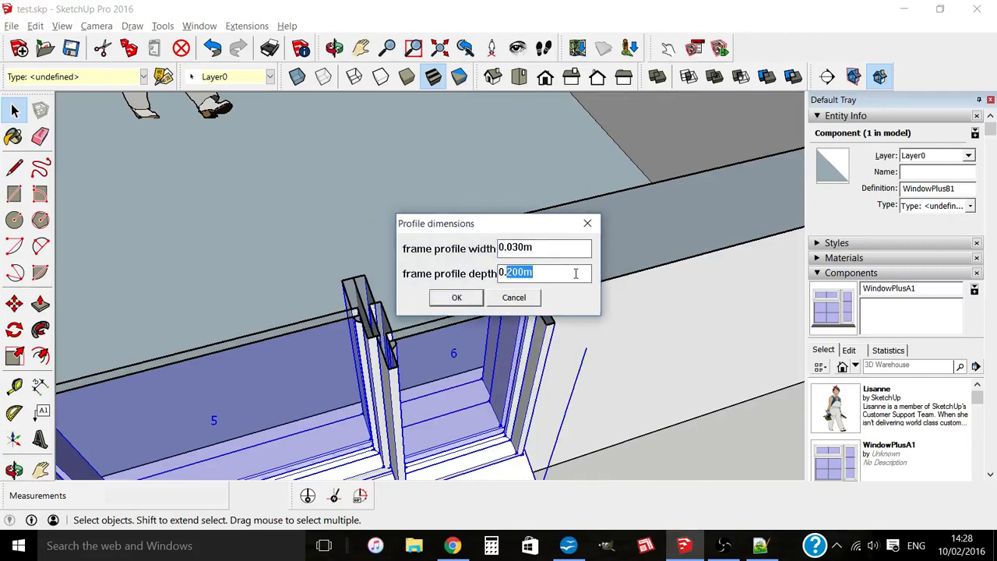
pyautogui.write('0')
pyautogui.click(464, 298)
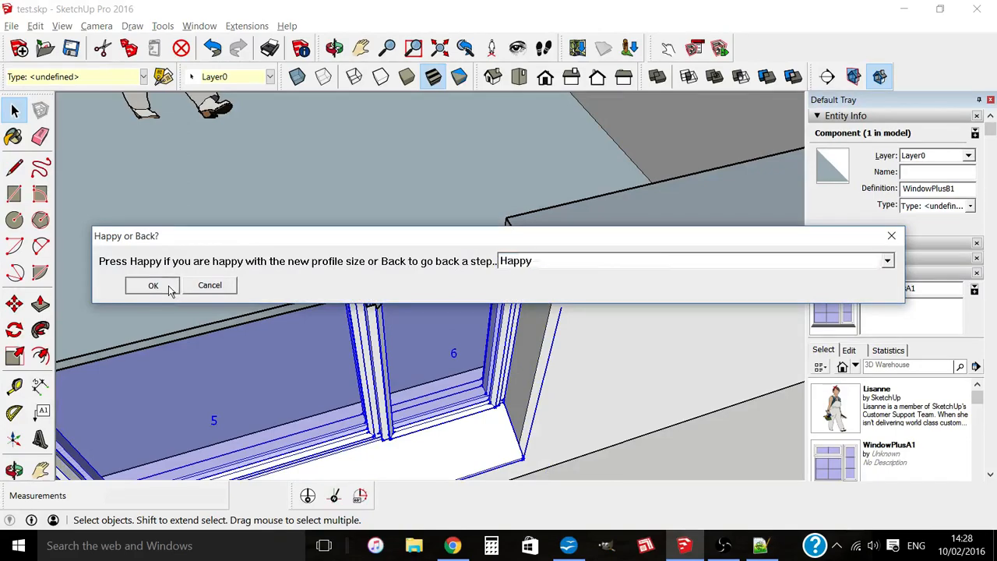
pyautogui.click(155, 286)
# Reopen WindowPlusB1 for editing and review the list of available edit modes
pyautogui.moveTo(430, 312); pyautogui.dragTo(491, 311, button='middle')
pyautogui.scroll(-3, 446, 270)
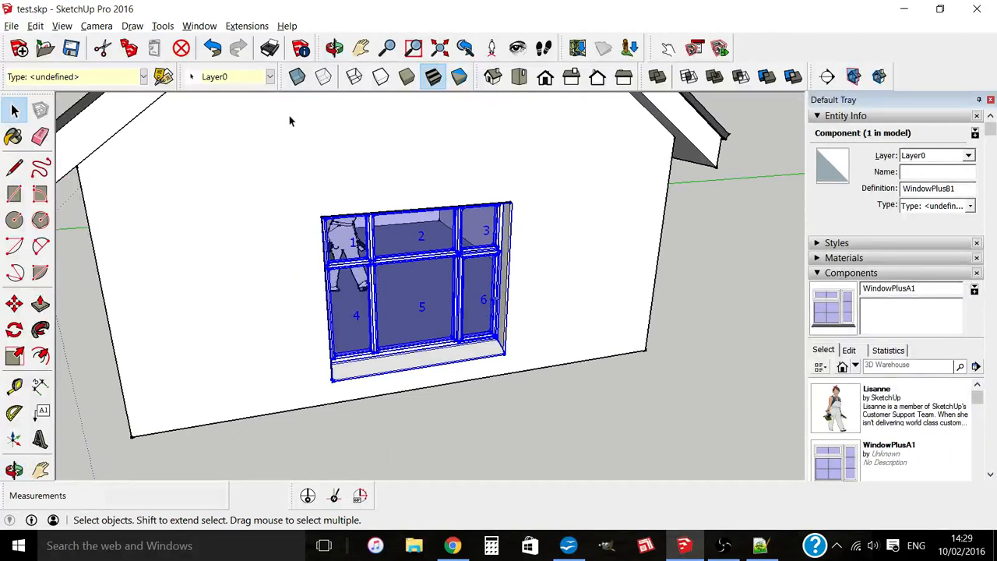
pyautogui.rightClick(437, 258)
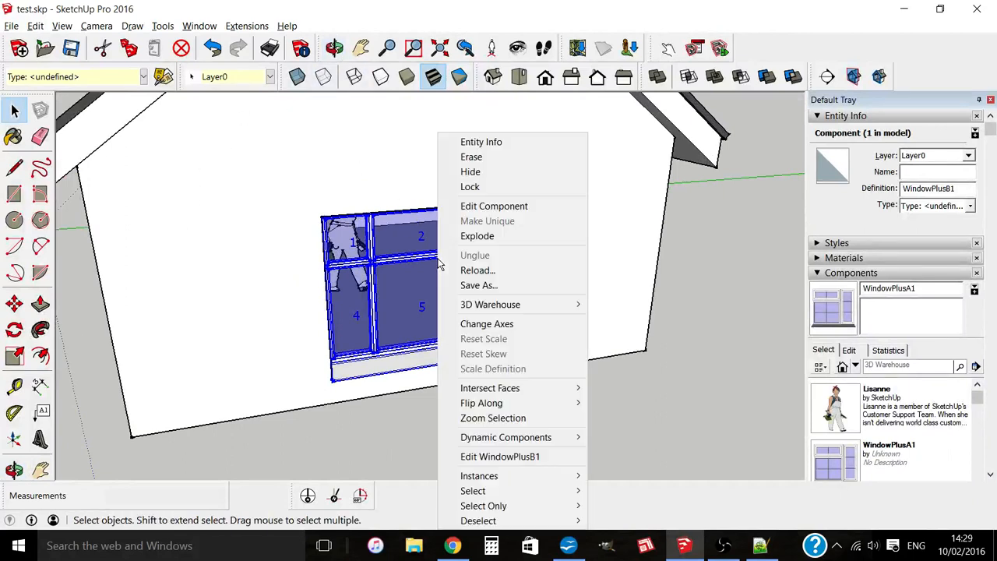
pyautogui.click(551, 456)
pyautogui.click(598, 262)
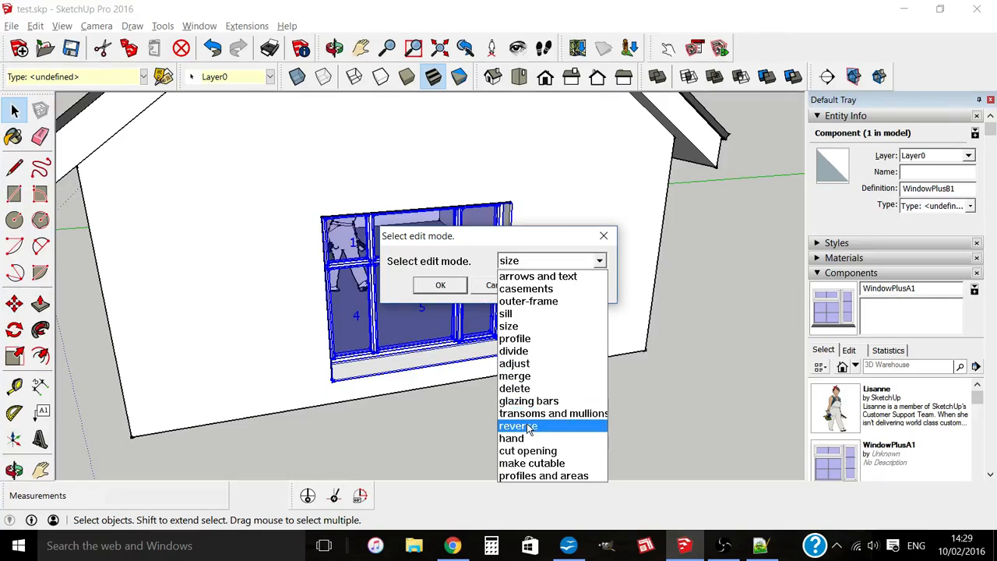
pyautogui.click(454, 426)
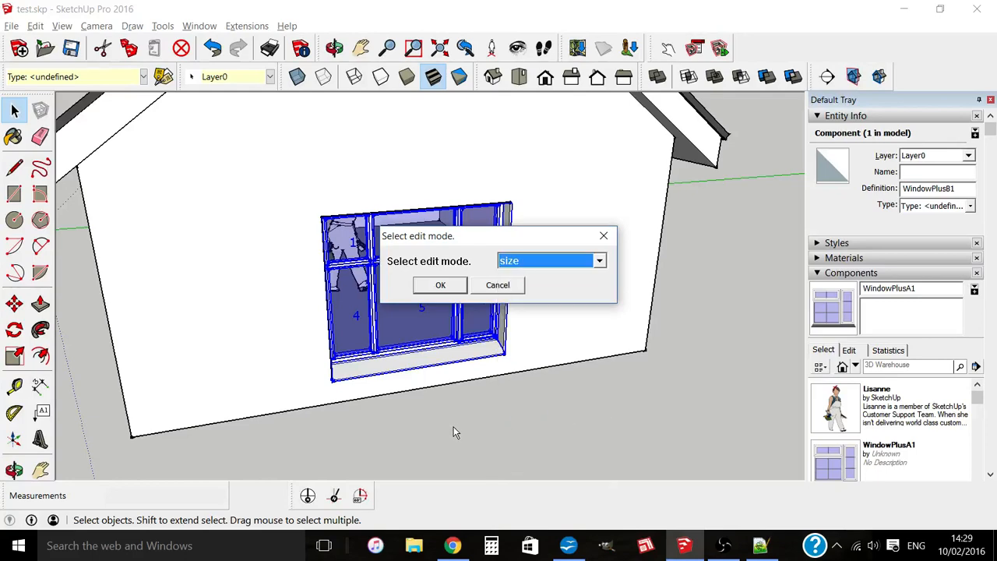
# Cancel the edit mode selection and copy WindowPlusB1 from its gable wall to the opposite gable wall
pyautogui.click(497, 285)
pyautogui.moveTo(495, 283)
pyautogui.mouseDown(button='middle')
pyautogui.moveTo(484, 283)
pyautogui.moveTo(476, 229)
pyautogui.moveTo(643, 280)
pyautogui.moveTo(588, 285)
pyautogui.mouseUp(button='middle')
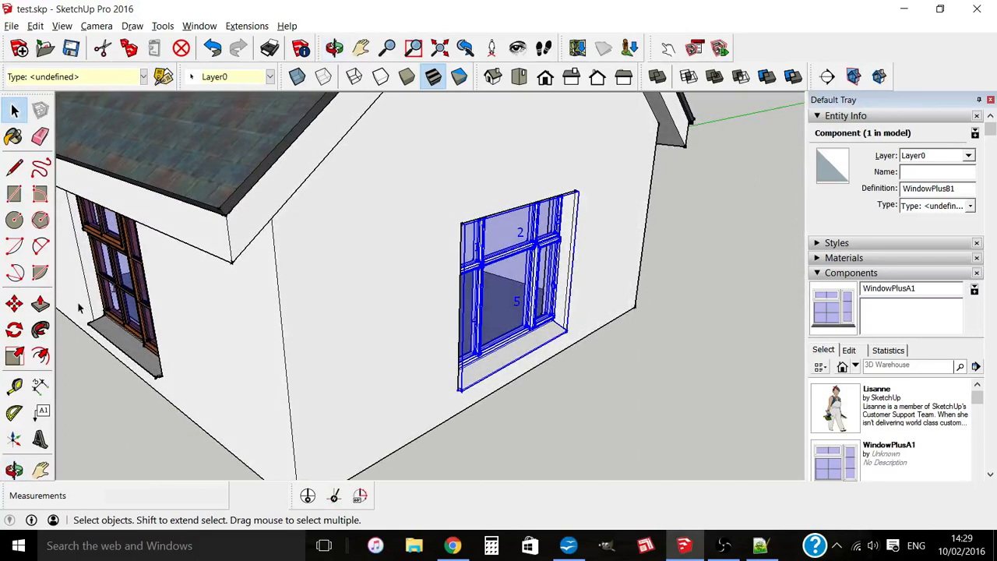
pyautogui.click(14, 303)
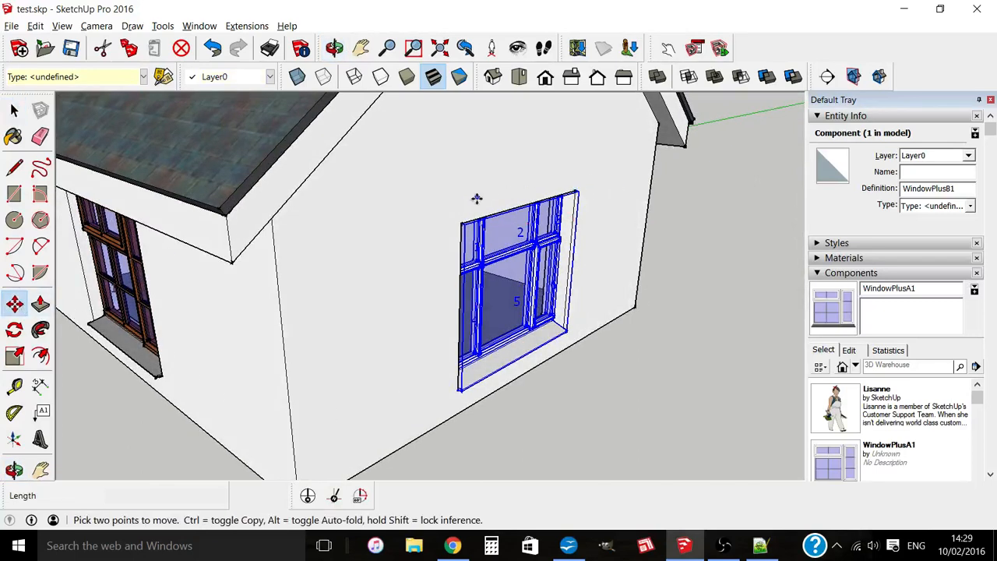
pyautogui.click(461, 223)
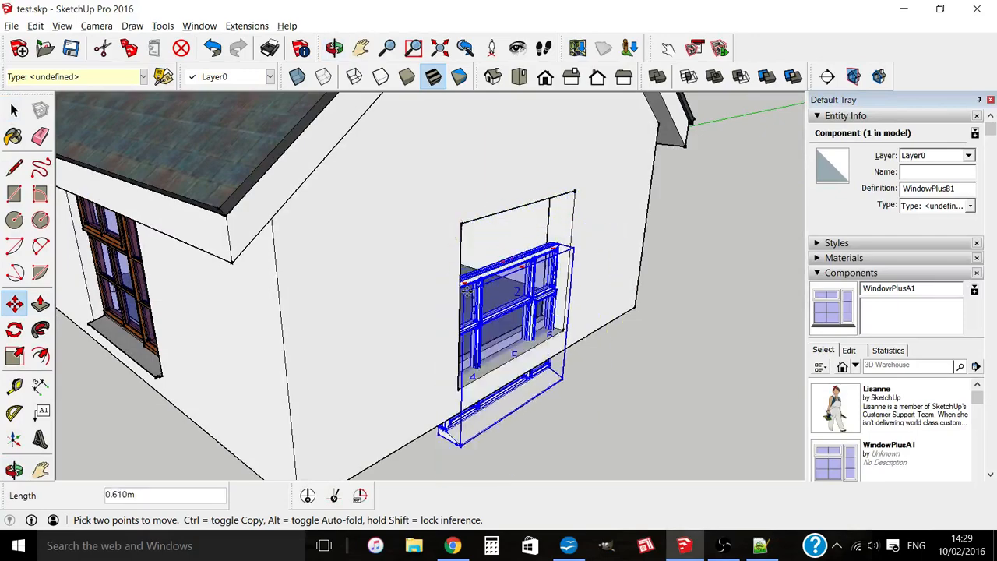
pyautogui.press('ctrl')
pyautogui.scroll(-4, 435, 226)
pyautogui.moveTo(271, 213); pyautogui.dragTo(584, 276, button='middle')
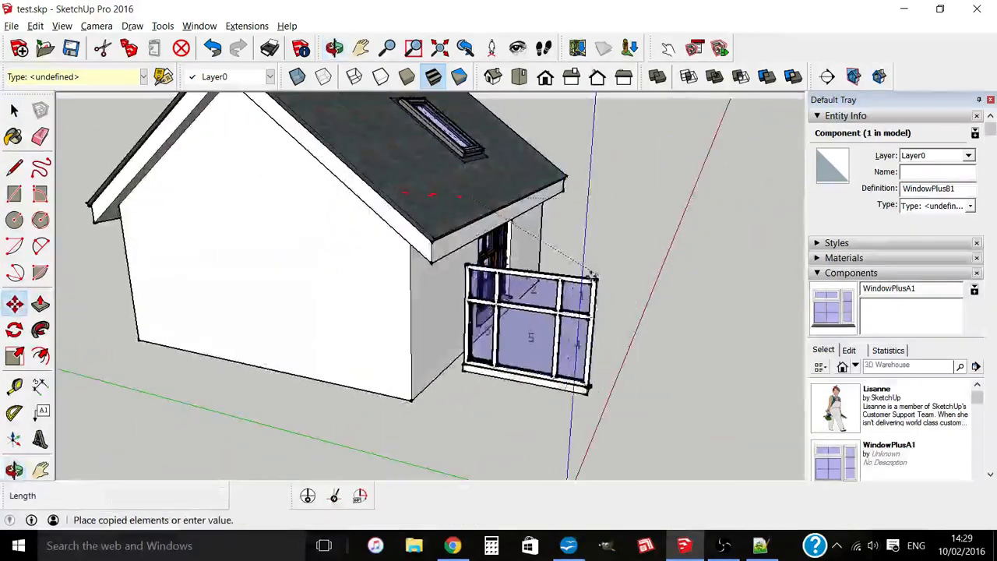
pyautogui.click(305, 219)
pyautogui.moveTo(305, 218); pyautogui.dragTo(411, 398, button='middle')
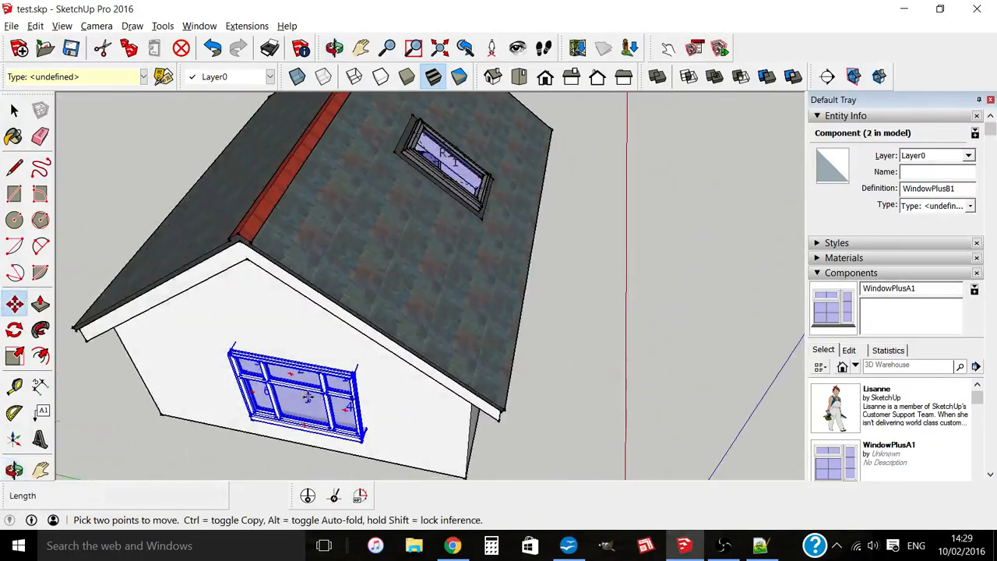
# Move the copied window through the wall thickness by its frame corner so it sits against the gable wall face
pyautogui.moveTo(309, 396); pyautogui.dragTo(195, 384, button='middle')
pyautogui.scroll(4, 265, 315)
pyautogui.scroll(3, 257, 331)
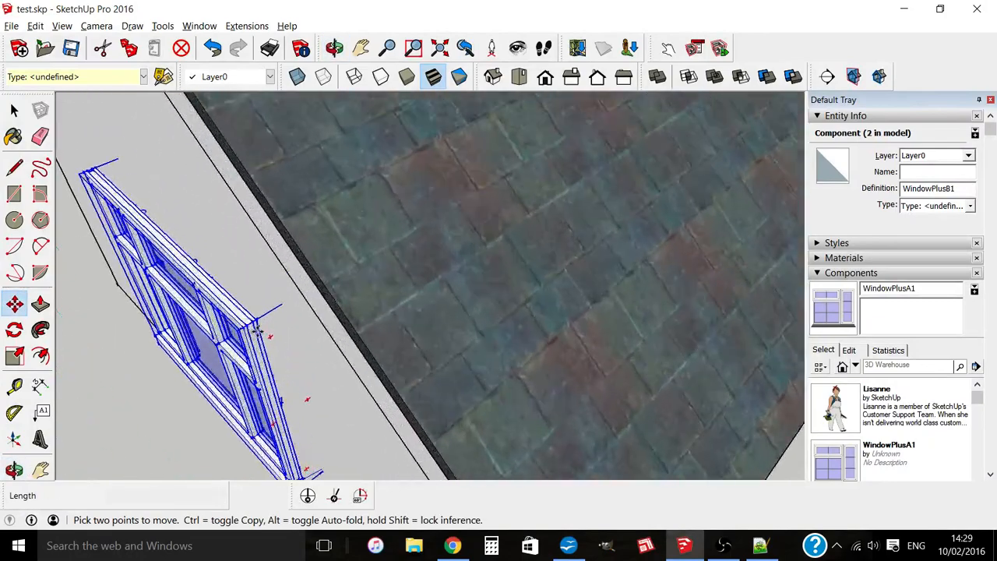
pyautogui.scroll(3, 234, 308)
pyautogui.scroll(2, 234, 307)
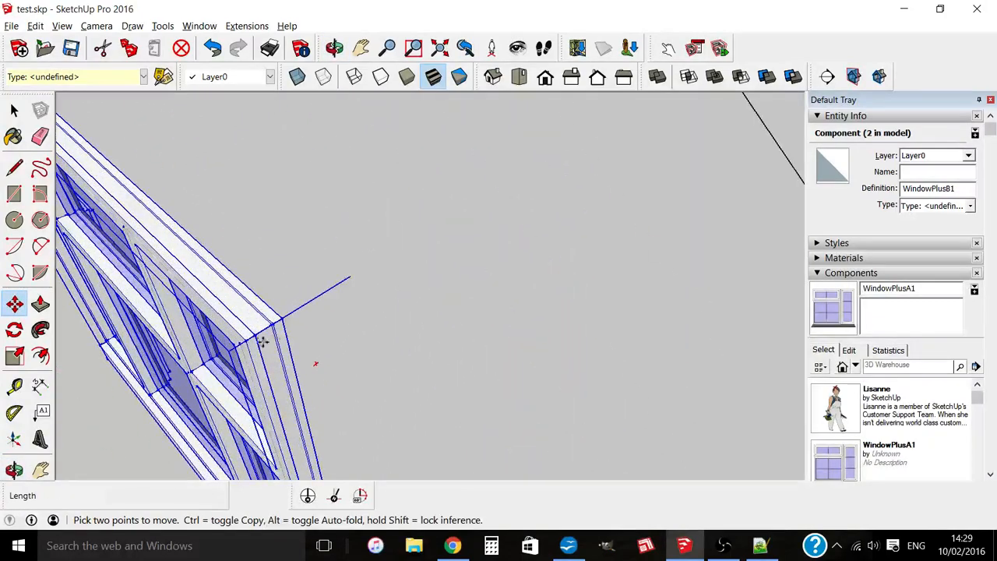
pyautogui.click(250, 346)
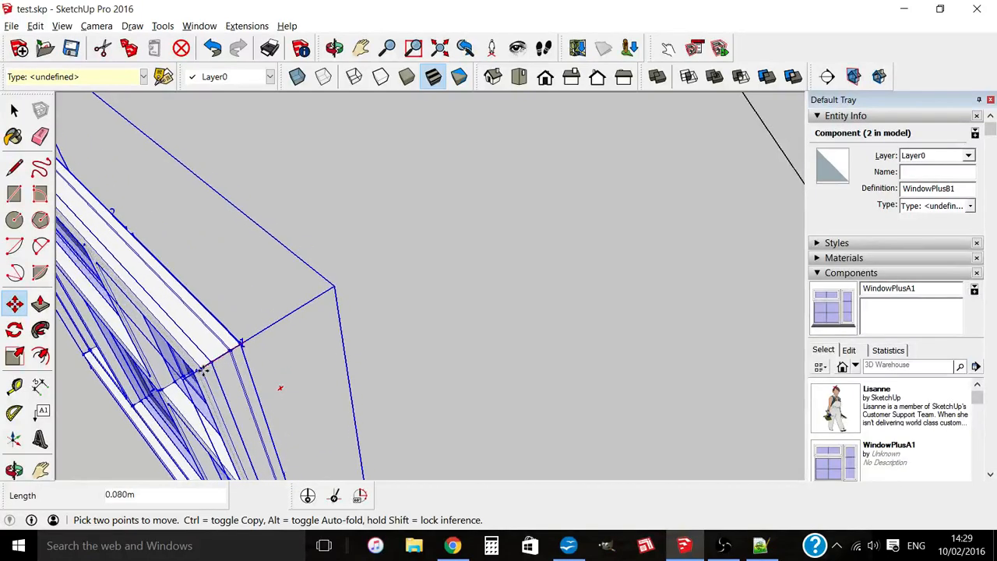
pyautogui.click(360, 276)
pyautogui.scroll(-2, 272, 185)
pyautogui.scroll(-2, 271, 185)
pyautogui.moveTo(272, 184); pyautogui.dragTo(421, 300, button='middle')
pyautogui.moveTo(398, 245); pyautogui.dragTo(380, 287, button='middle')
pyautogui.scroll(-3, 379, 287)
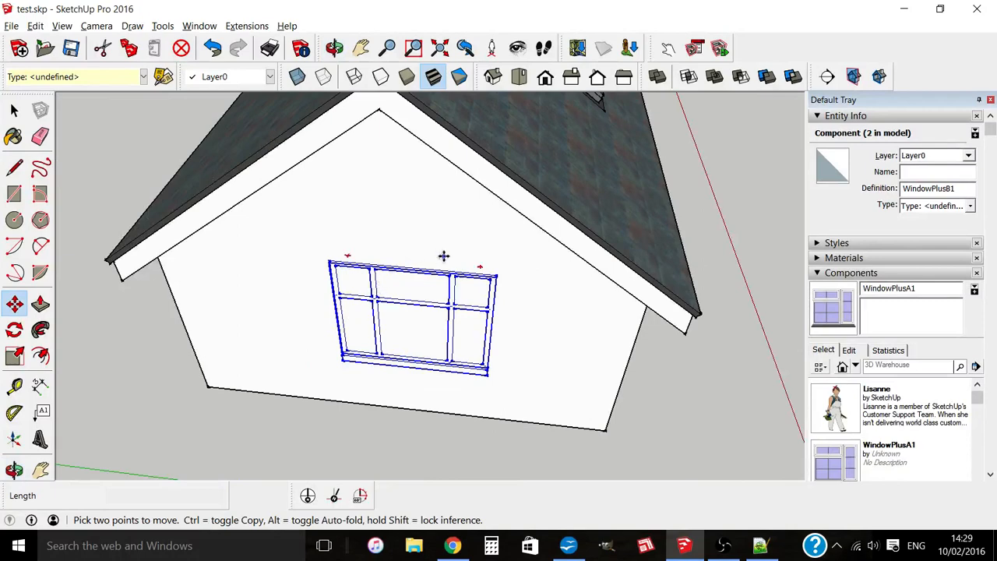
# Move the copied window horizontally along the wall to centre its top midpoint under the gable apex
pyautogui.click(418, 268)
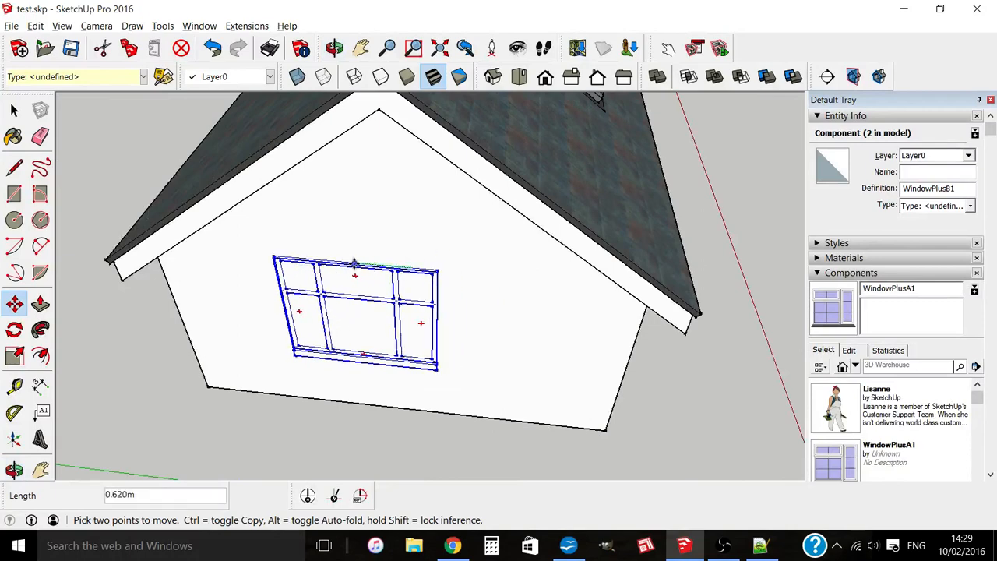
pyautogui.click(379, 114)
pyautogui.moveTo(477, 317); pyautogui.dragTo(405, 253, button='middle')
# Edit the copied WindowPlusB1 in reverse mode to flip it to face outward
pyautogui.click(14, 112)
pyautogui.click(14, 111)
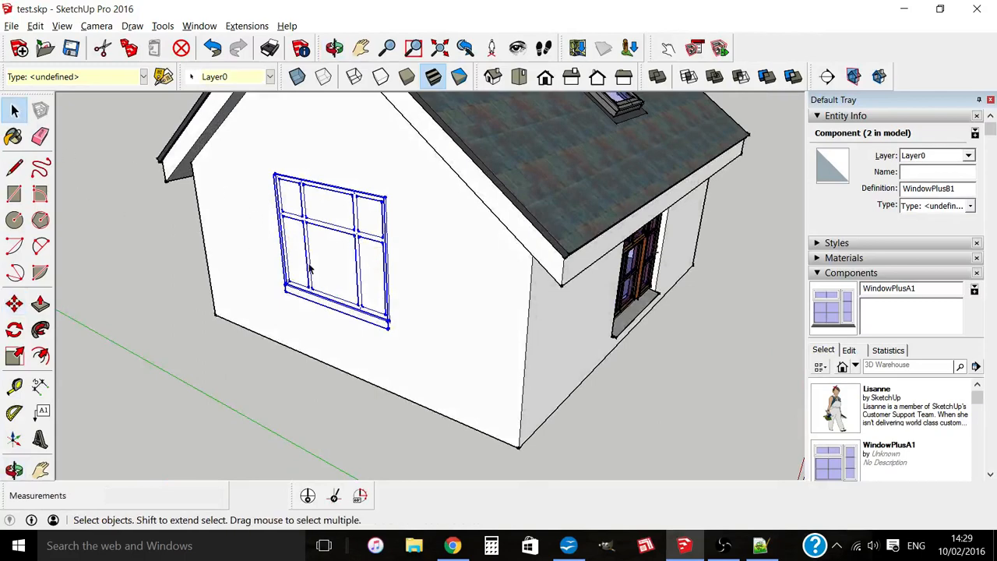
pyautogui.rightClick(351, 318)
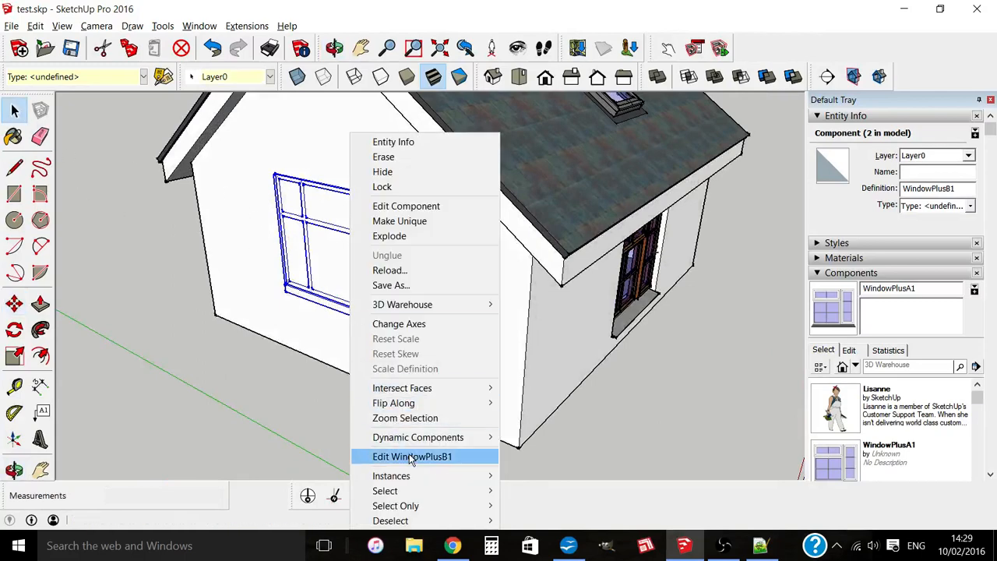
pyautogui.click(413, 457)
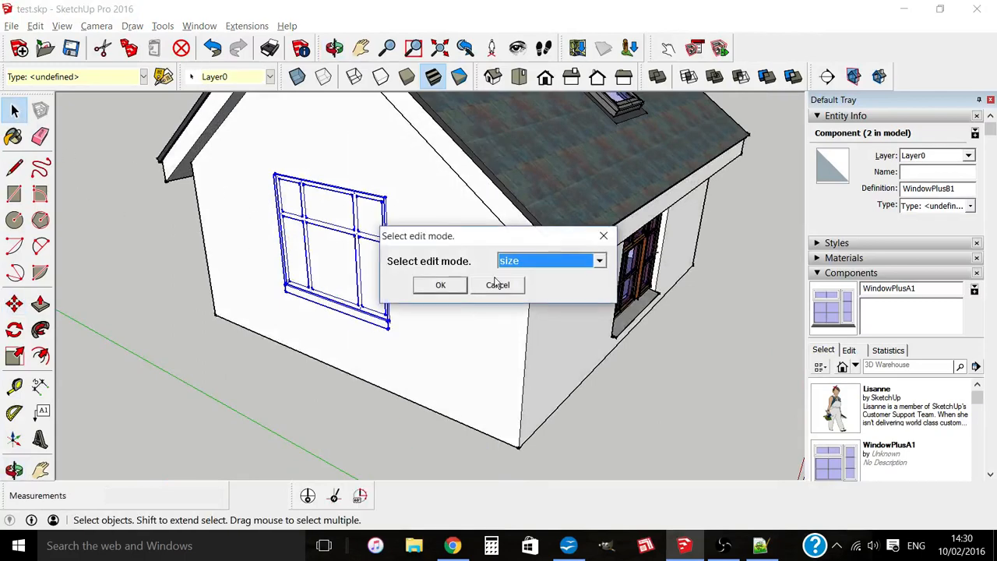
pyautogui.click(599, 261)
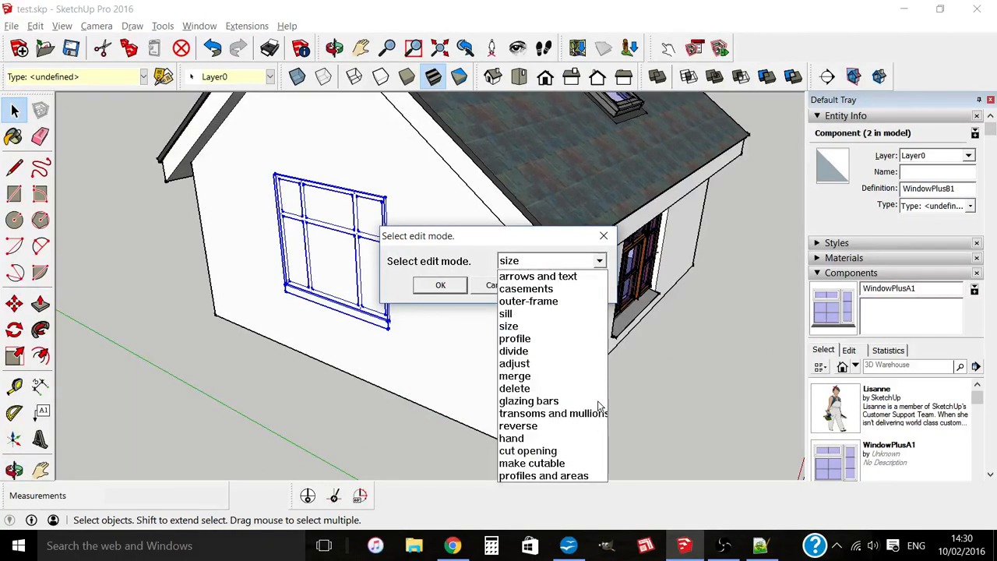
pyautogui.click(524, 426)
pyautogui.click(440, 286)
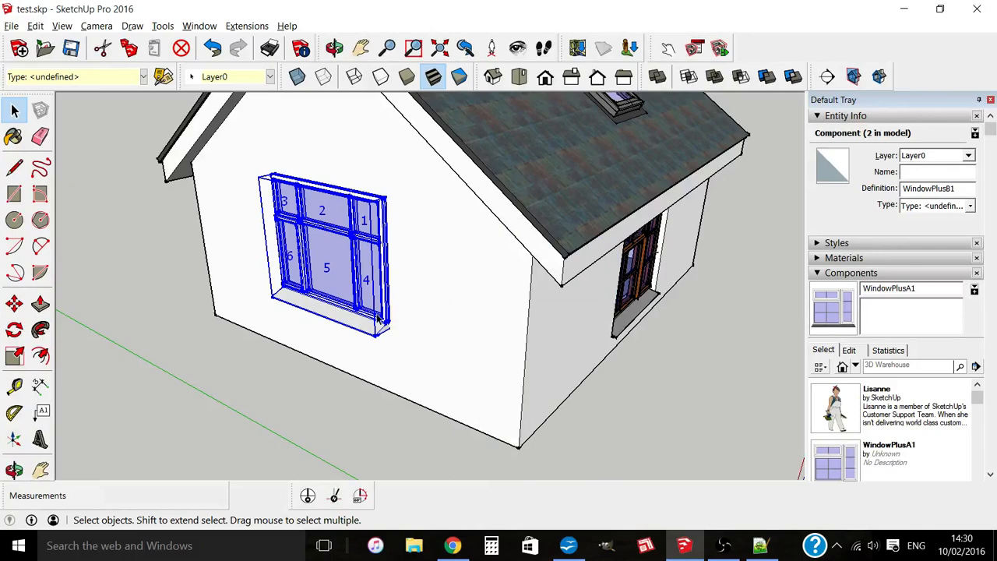
# Edit the copied WindowPlusB1 again and apply the make cutable mode to it
pyautogui.moveTo(341, 323); pyautogui.dragTo(387, 252, button='middle')
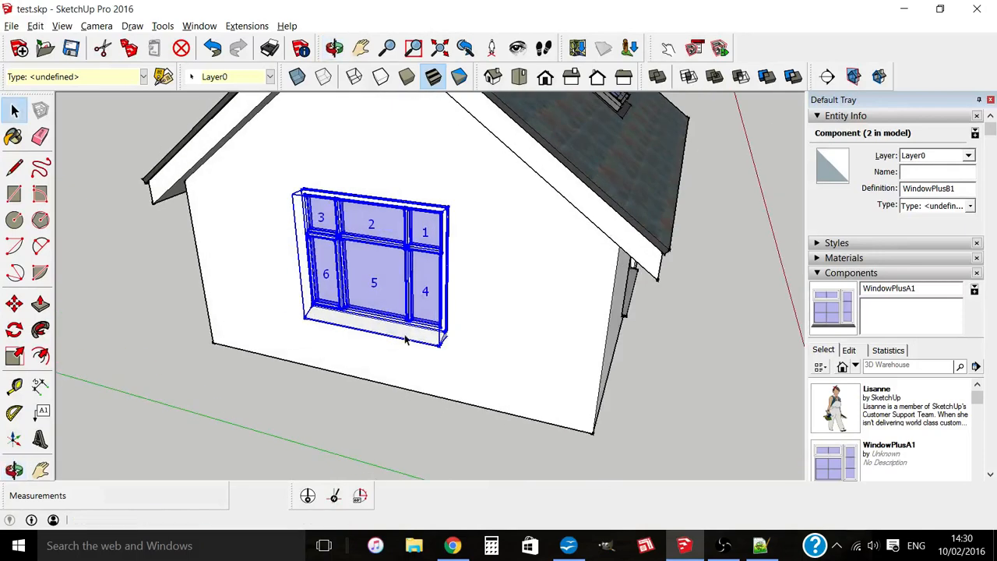
pyautogui.rightClick(390, 244)
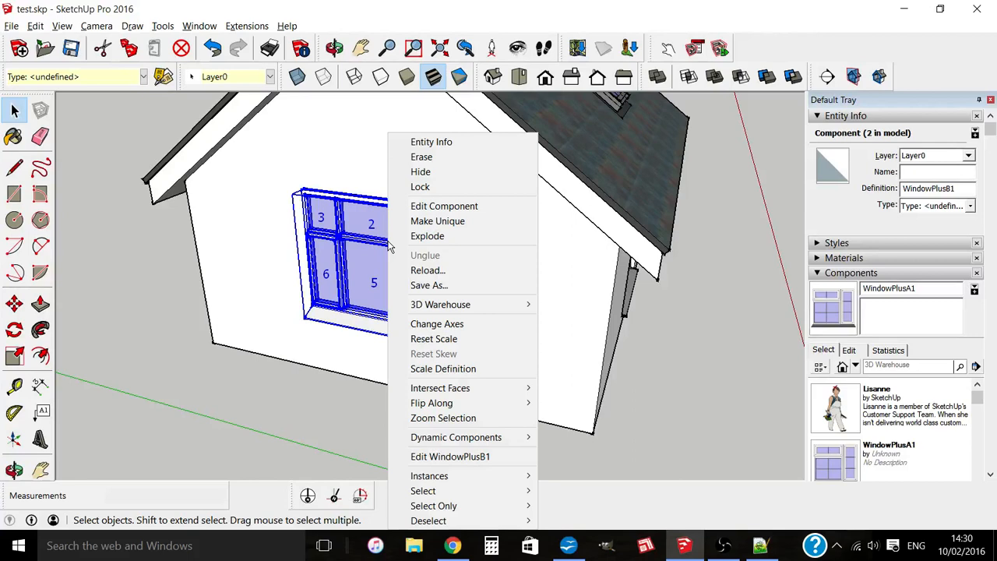
pyautogui.click(477, 454)
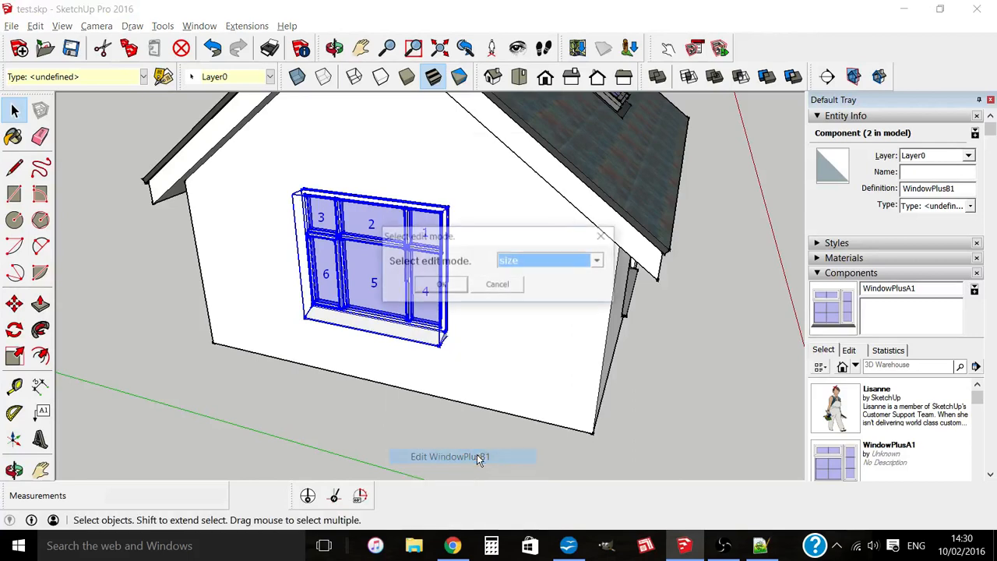
pyautogui.click(599, 265)
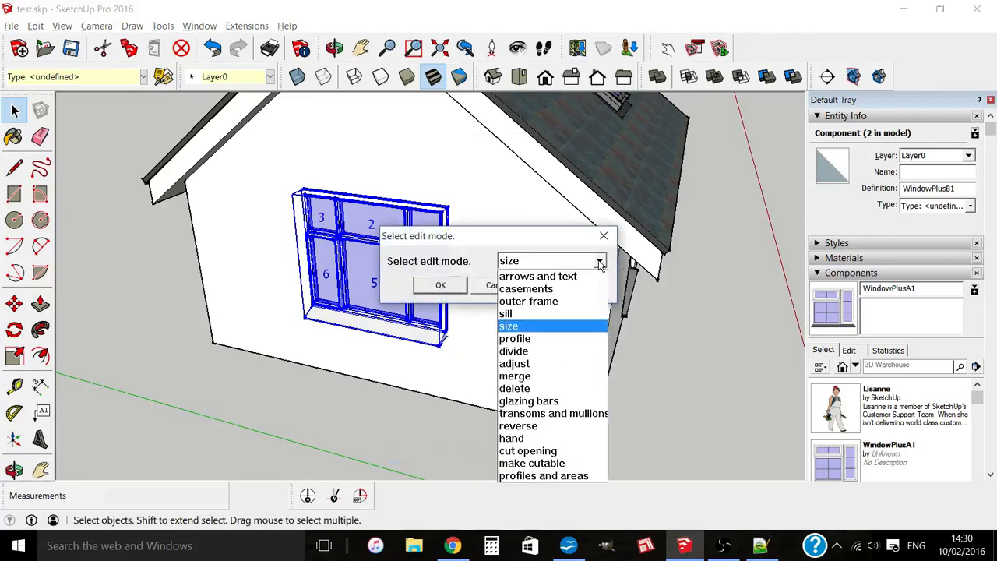
pyautogui.click(549, 465)
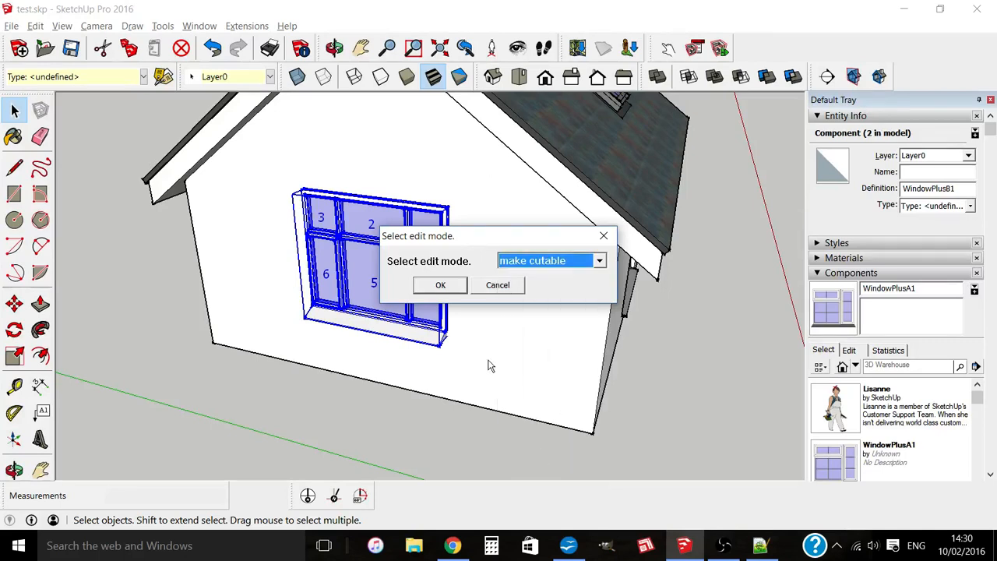
pyautogui.click(446, 286)
# Cut the wall opening for the copied WindowPlusB1 using the cut opening mode with a wall thickness of 0.3 m
pyautogui.rightClick(401, 250)
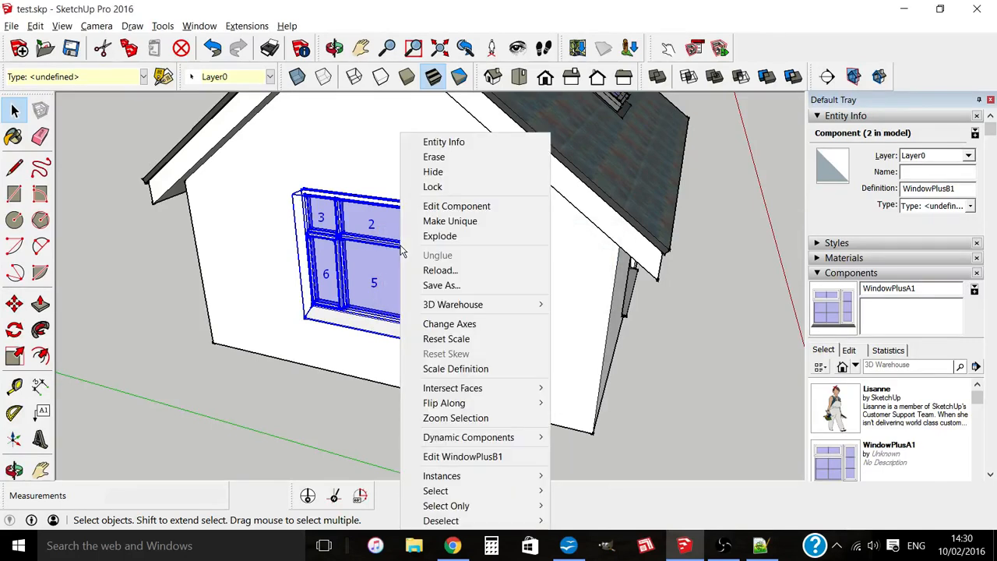
pyautogui.click(458, 457)
pyautogui.click(526, 261)
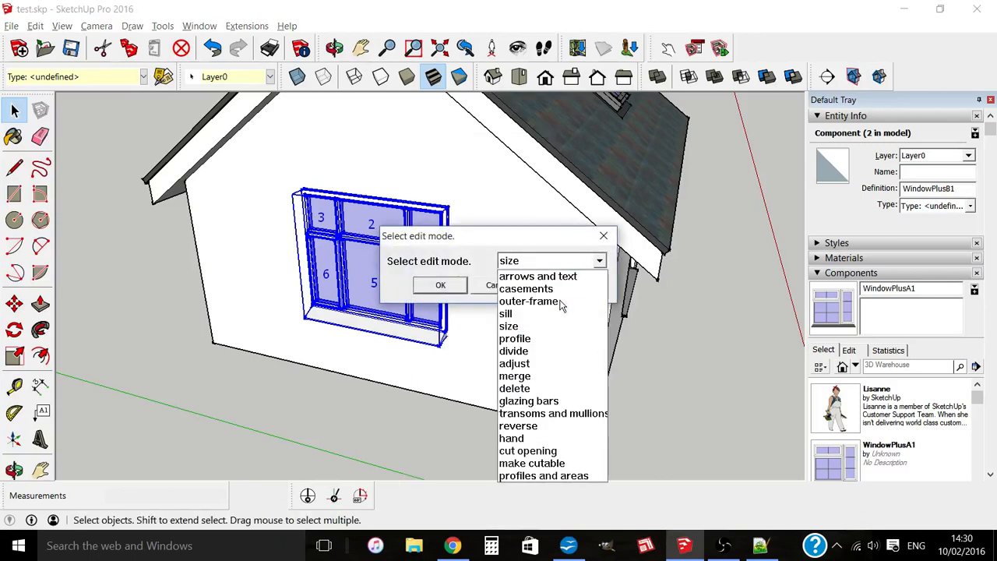
pyautogui.click(543, 452)
pyautogui.click(442, 286)
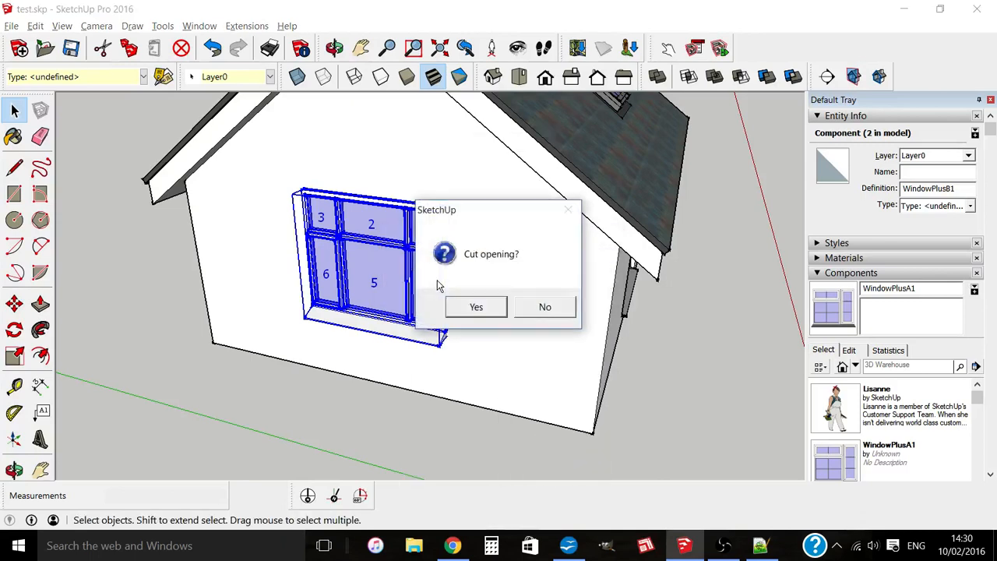
pyautogui.click(476, 307)
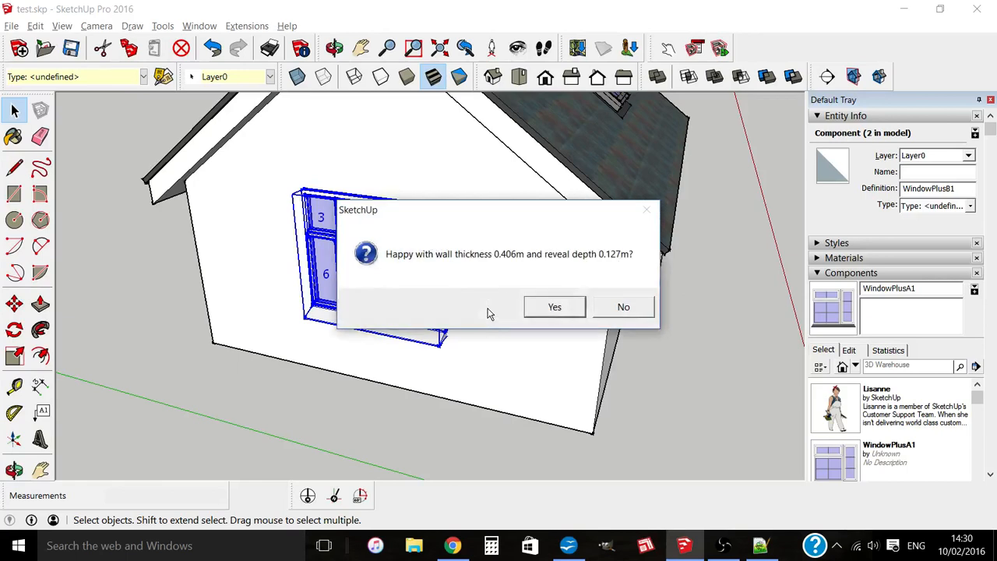
pyautogui.click(624, 307)
pyautogui.moveTo(507, 247); pyautogui.dragTo(542, 247)
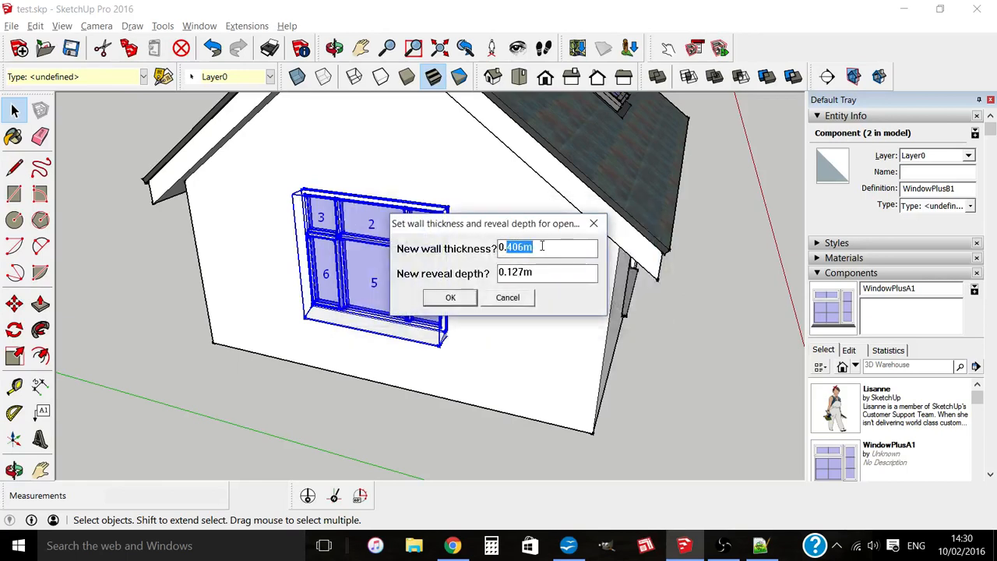
pyautogui.write('3')
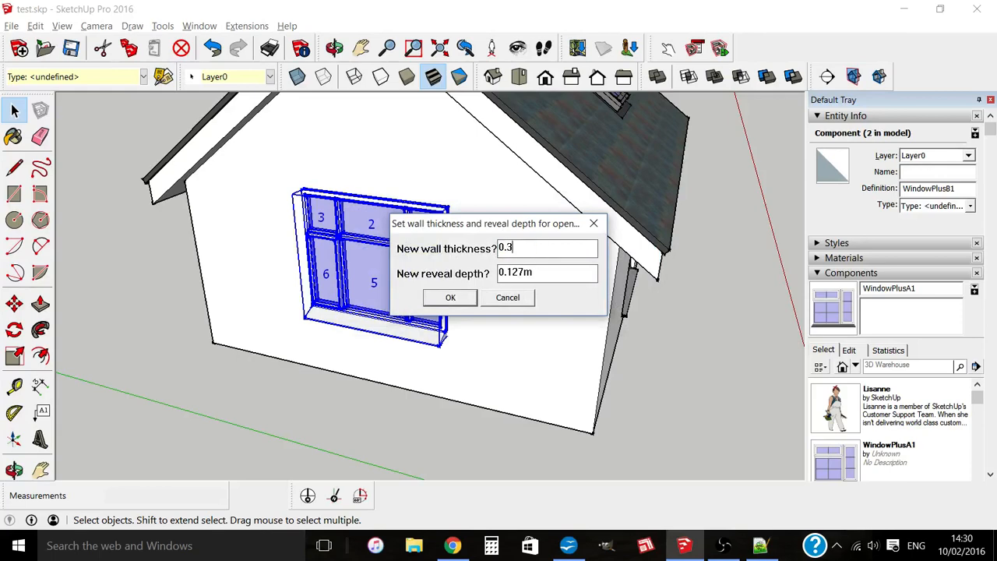
pyautogui.click(448, 297)
pyautogui.click(560, 313)
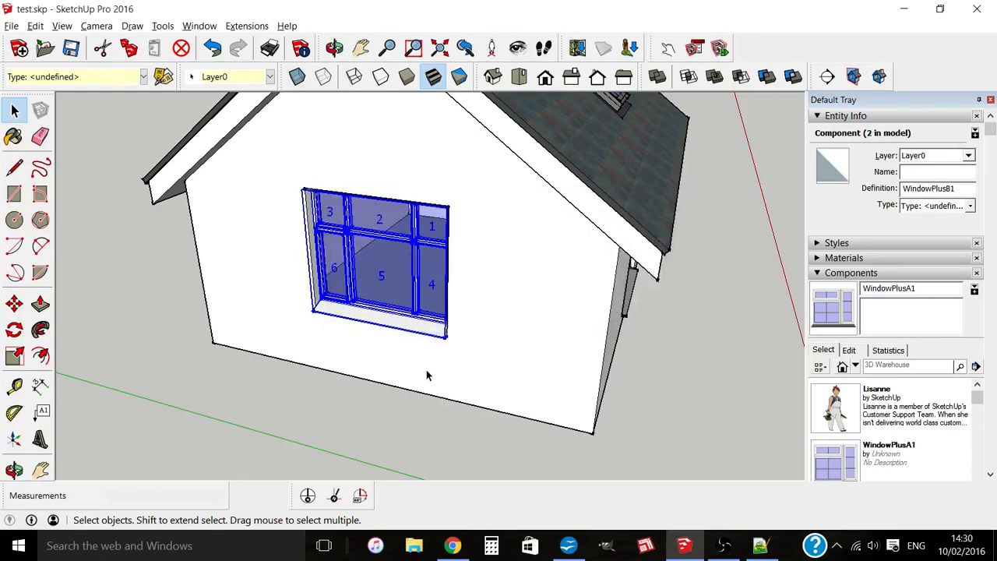
# Edit the brown-framed WindowPlusA1 on the side wall in hand mode to mirror its pane layout
pyautogui.moveTo(427, 376); pyautogui.dragTo(353, 321, button='middle')
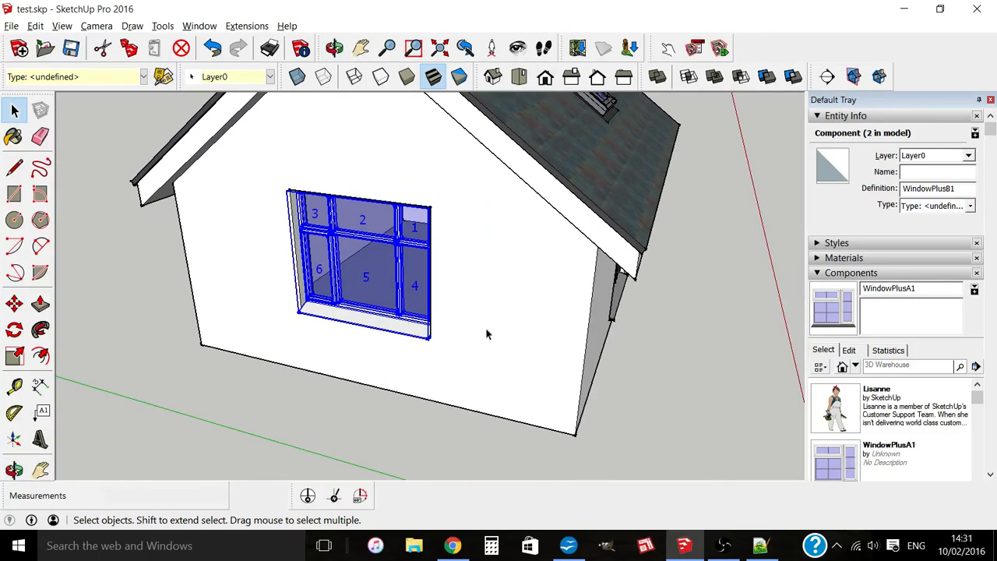
pyautogui.moveTo(500, 367); pyautogui.dragTo(367, 213, button='middle')
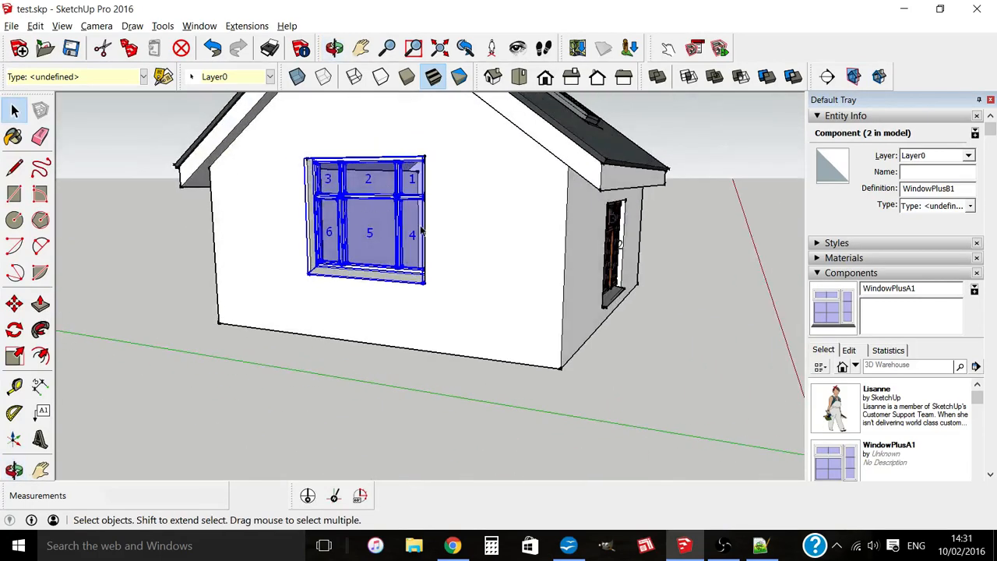
pyautogui.moveTo(440, 252)
pyautogui.mouseDown(button='middle')
pyautogui.moveTo(494, 283)
pyautogui.moveTo(381, 281)
pyautogui.moveTo(427, 243)
pyautogui.mouseUp(button='middle')
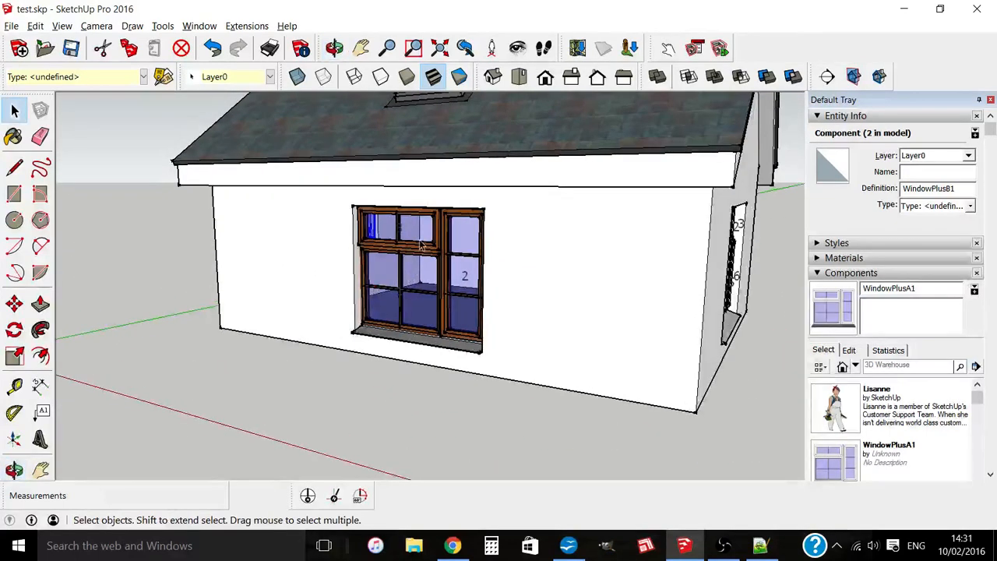
pyautogui.rightClick(448, 255)
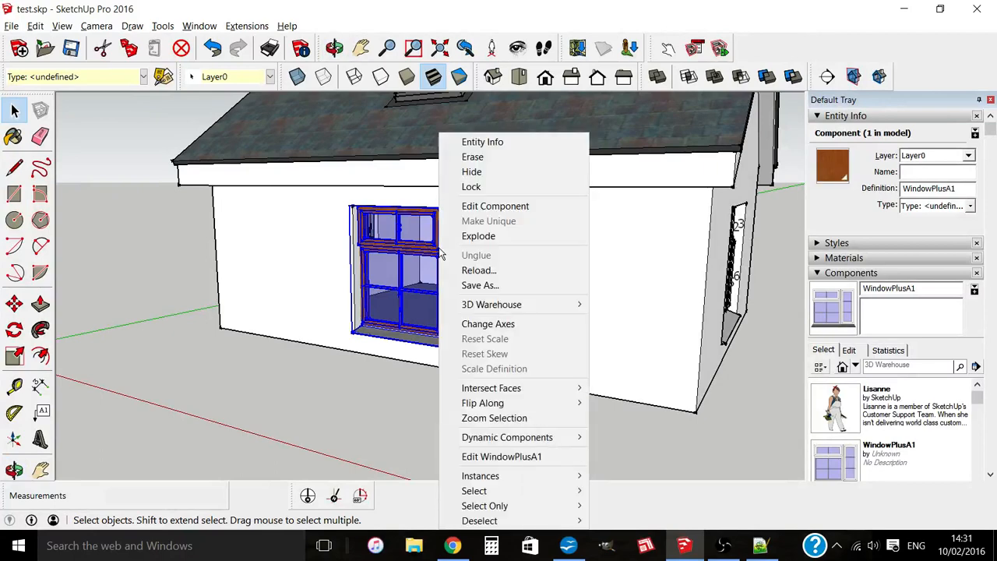
pyautogui.click(528, 459)
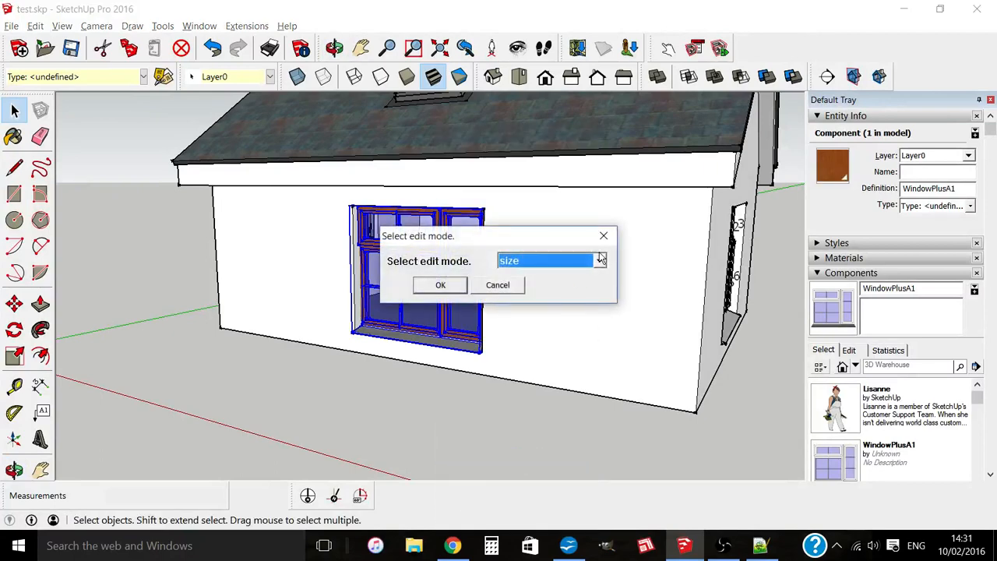
pyautogui.click(598, 260)
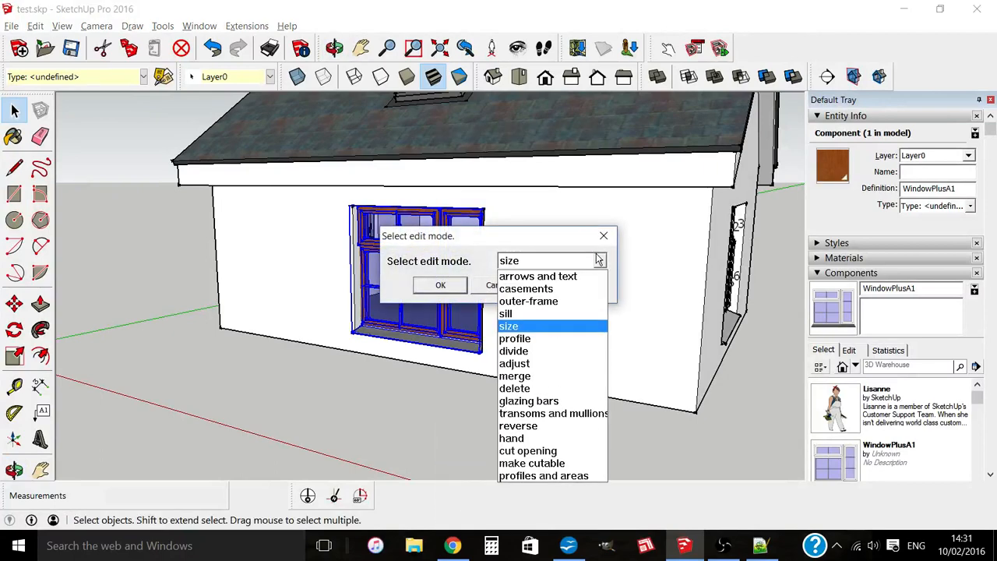
pyautogui.click(513, 440)
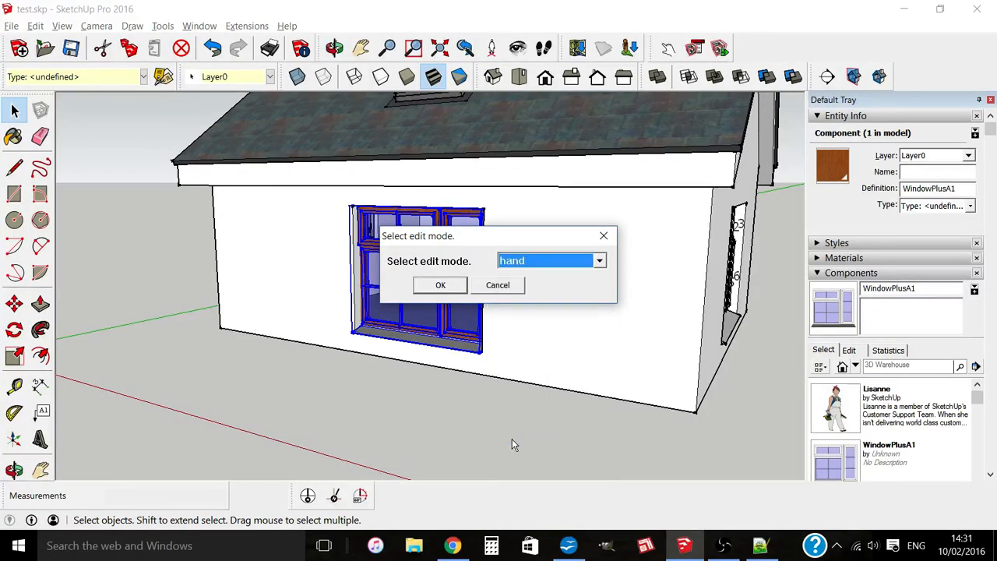
pyautogui.click(441, 286)
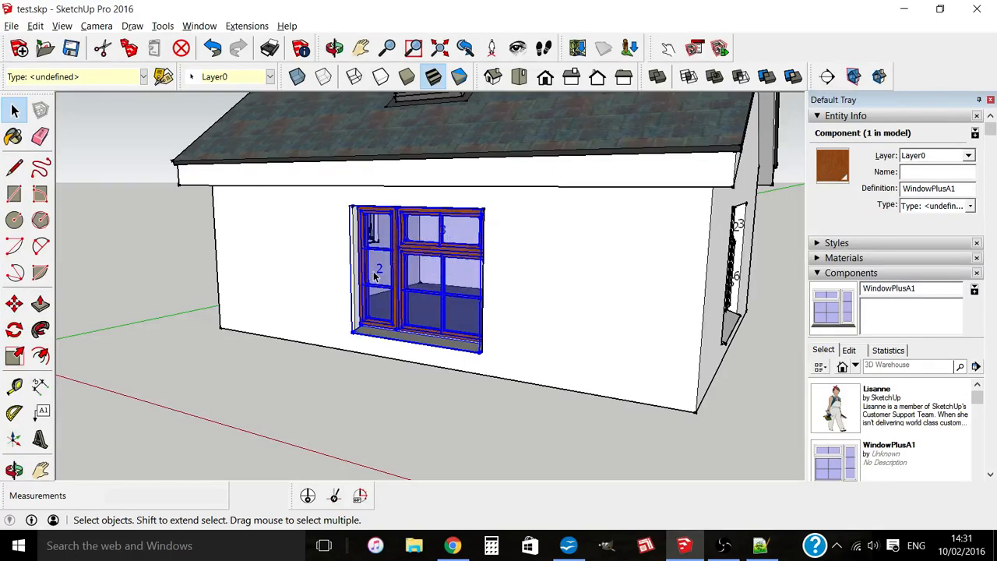
# Apply the hand edit mode to WindowPlusA1 once more to mirror its panes back, with the tall narrow light on the opposite side
pyautogui.rightClick(414, 247)
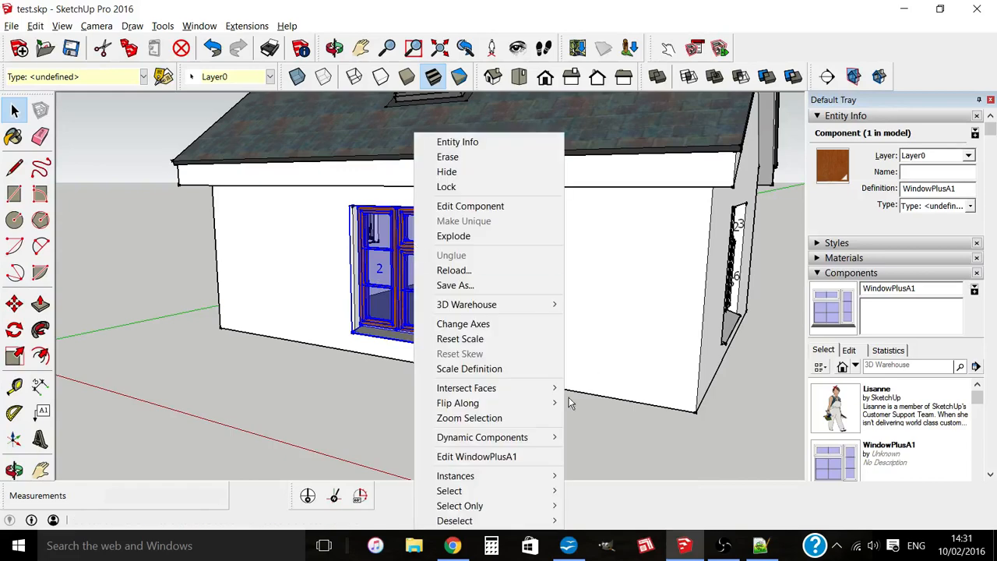
pyautogui.click(537, 455)
pyautogui.click(555, 261)
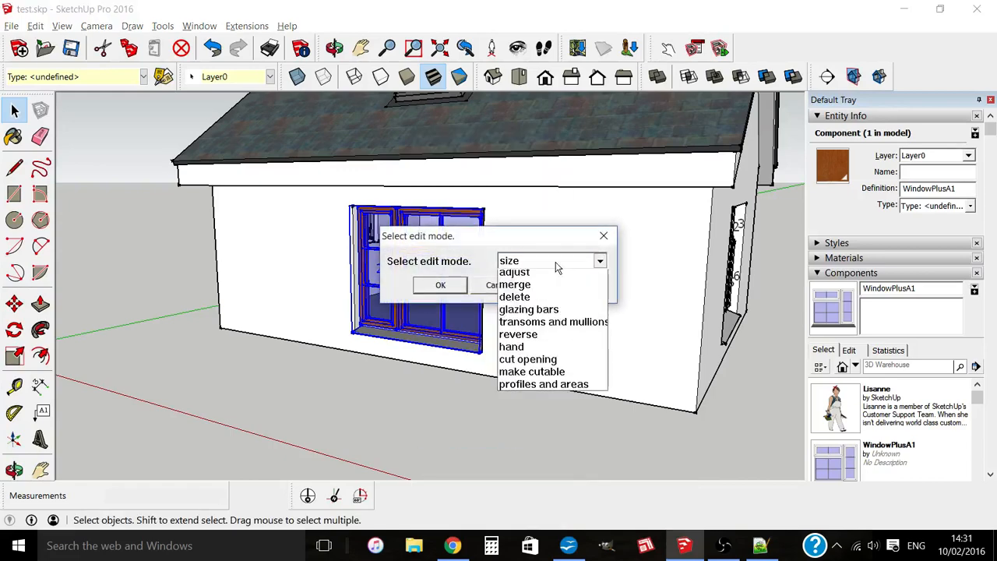
pyautogui.click(533, 438)
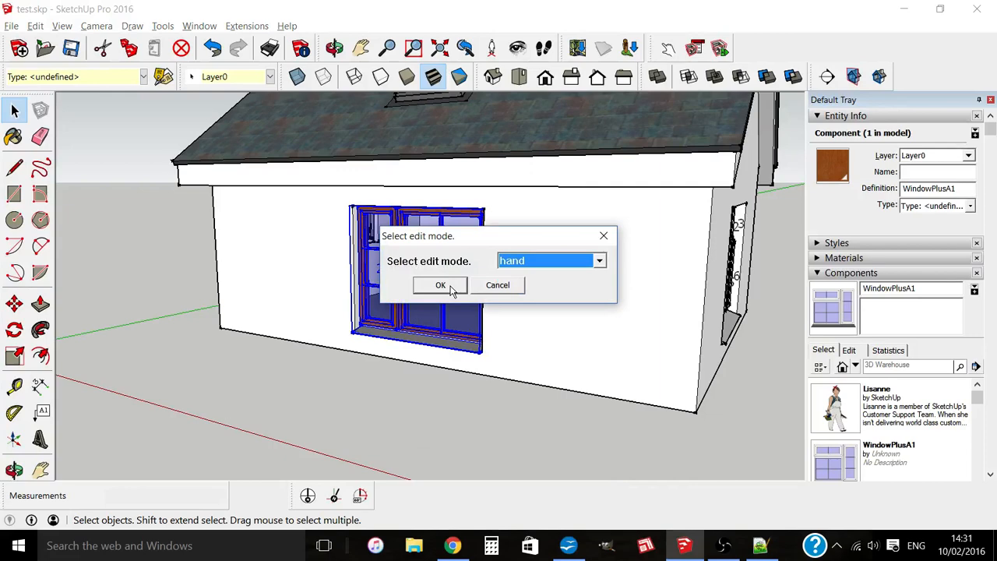
pyautogui.click(441, 285)
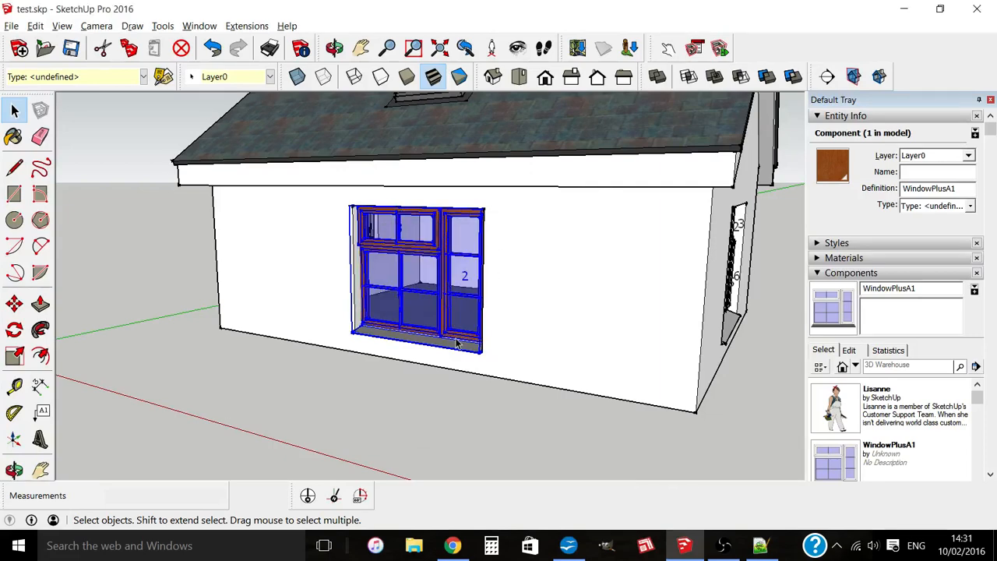
# Check the profile lengths and glass area of WindowPlusA1 using the profiles and areas edit mode
pyautogui.scroll(-4, 455, 337)
pyautogui.moveTo(455, 337)
pyautogui.mouseDown(button='middle')
pyautogui.moveTo(346, 345)
pyautogui.moveTo(475, 334)
pyautogui.mouseUp(button='middle')
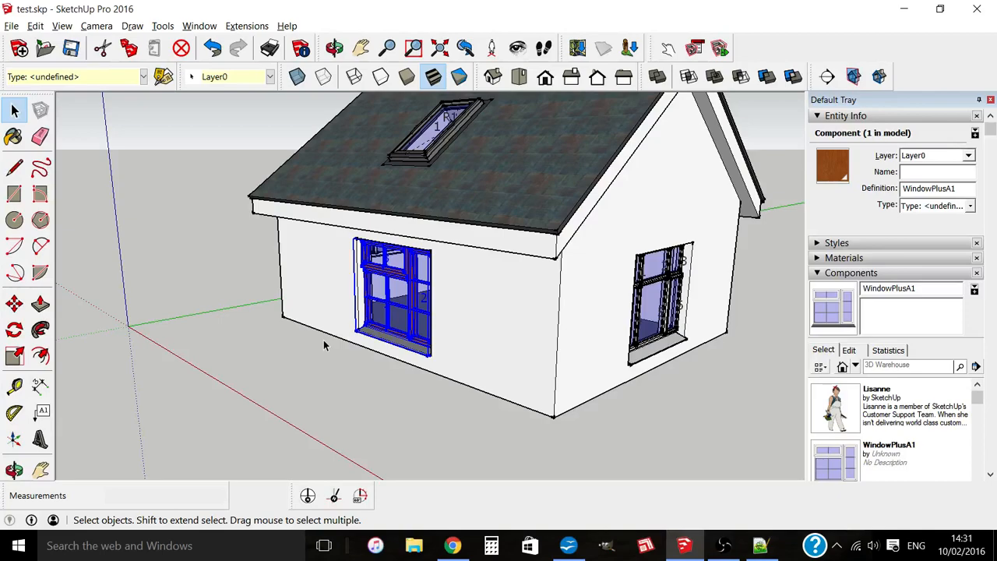
pyautogui.scroll(-1, 634, 294)
pyautogui.moveTo(619, 380); pyautogui.dragTo(600, 354, button='middle')
pyautogui.moveTo(278, 331); pyautogui.dragTo(470, 319, button='middle')
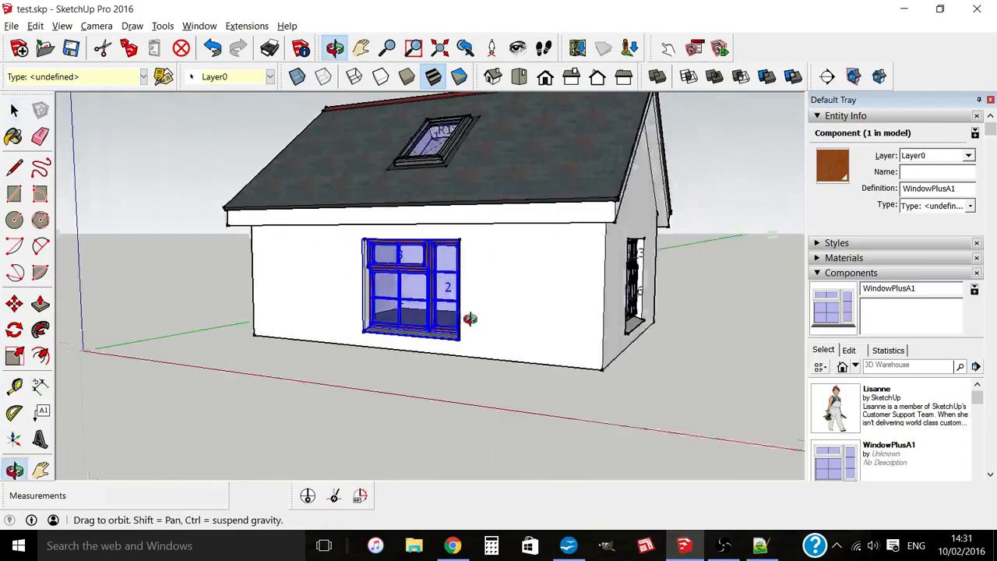
pyautogui.rightClick(417, 282)
pyautogui.click(503, 456)
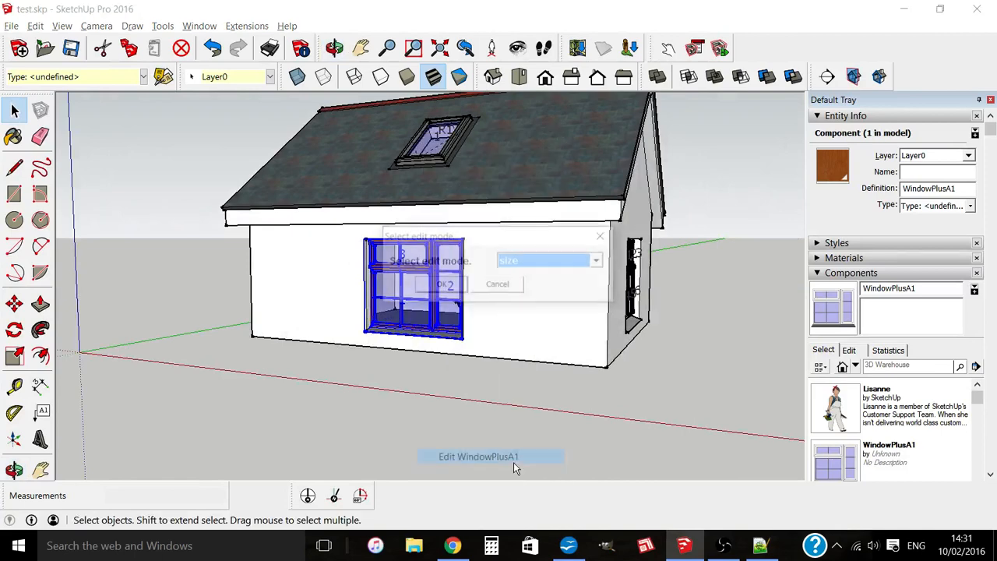
pyautogui.click(599, 261)
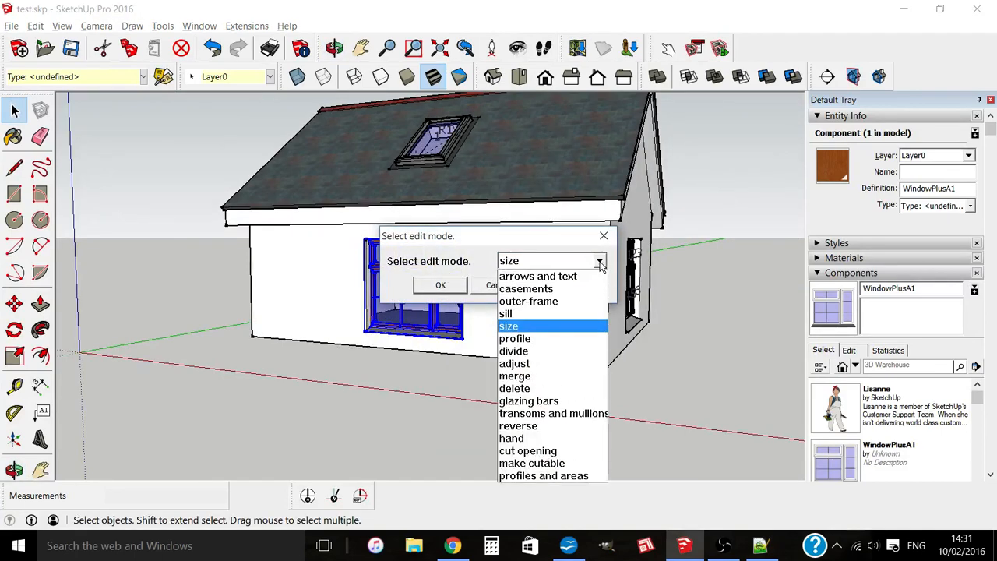
pyautogui.click(547, 476)
pyautogui.click(441, 285)
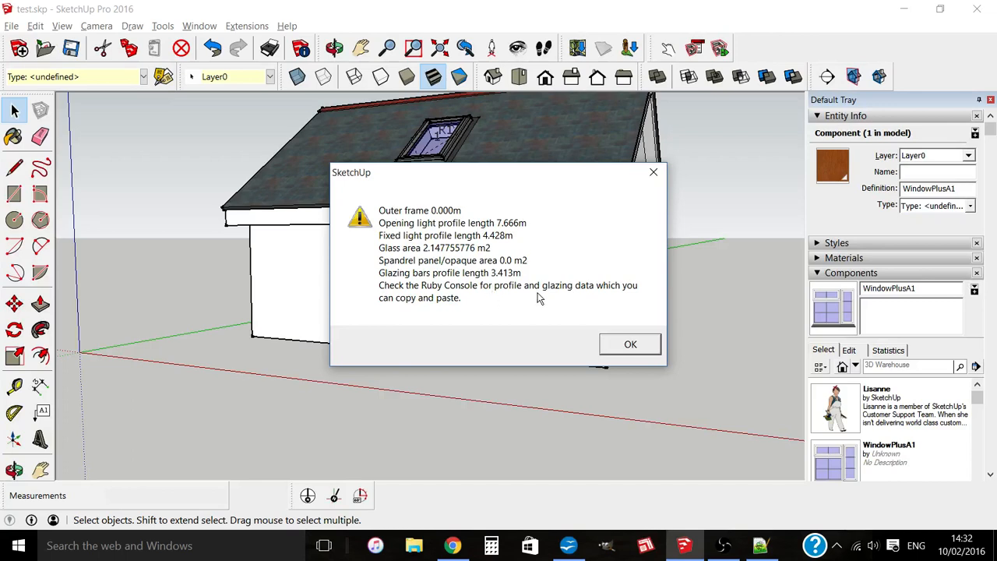
pyautogui.click(630, 345)
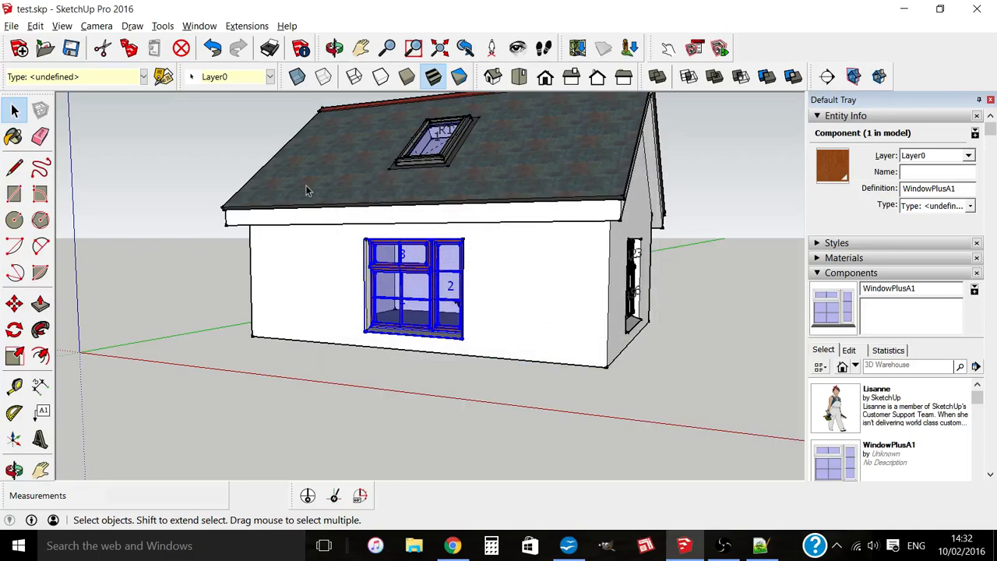
# Open the Ruby Console and push its old output out of view with several blank lines
pyautogui.click(197, 28)
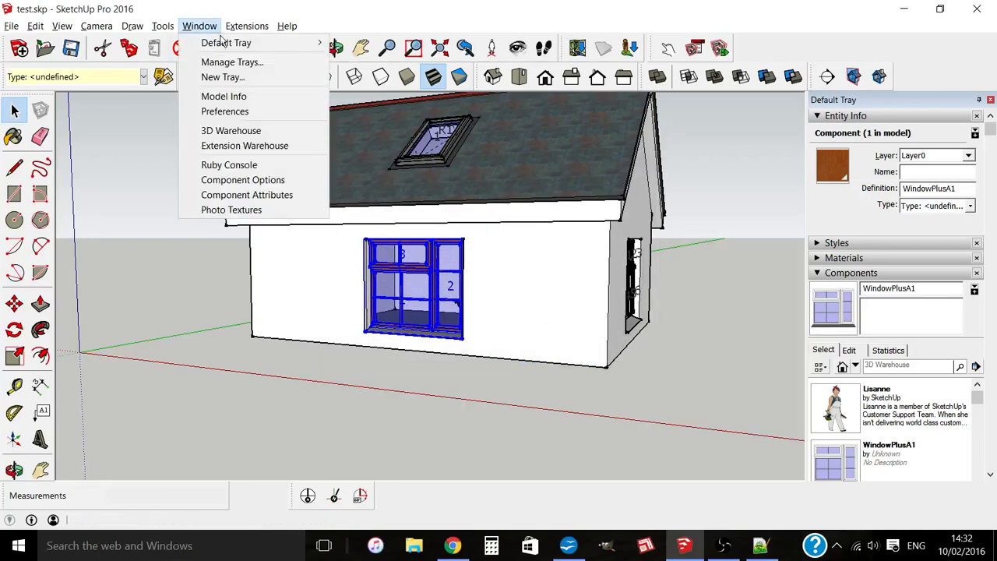
pyautogui.click(247, 167)
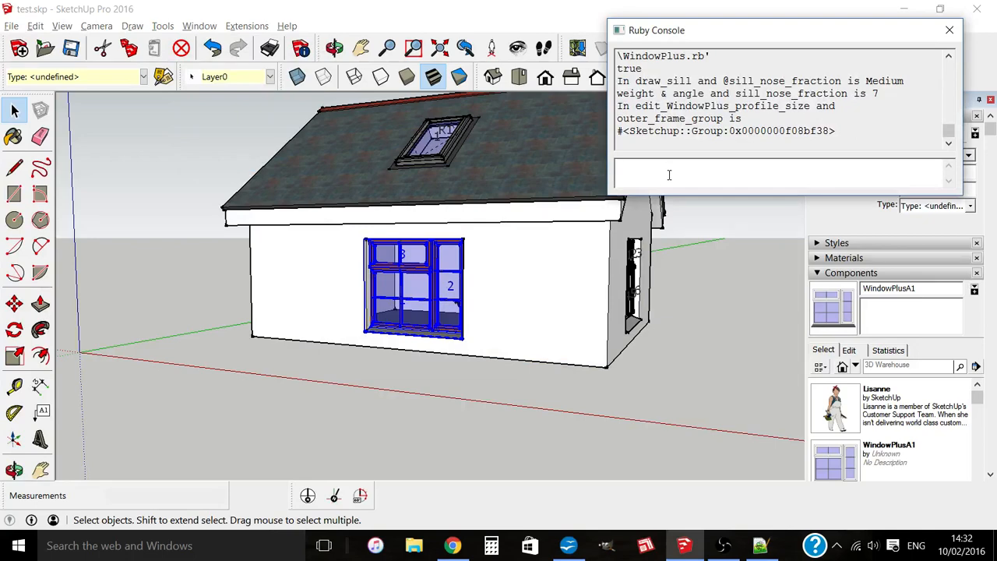
pyautogui.press('Return')
pyautogui.press('Return')
pyautogui.press('Return')
pyautogui.press('Return')
pyautogui.press('Return')
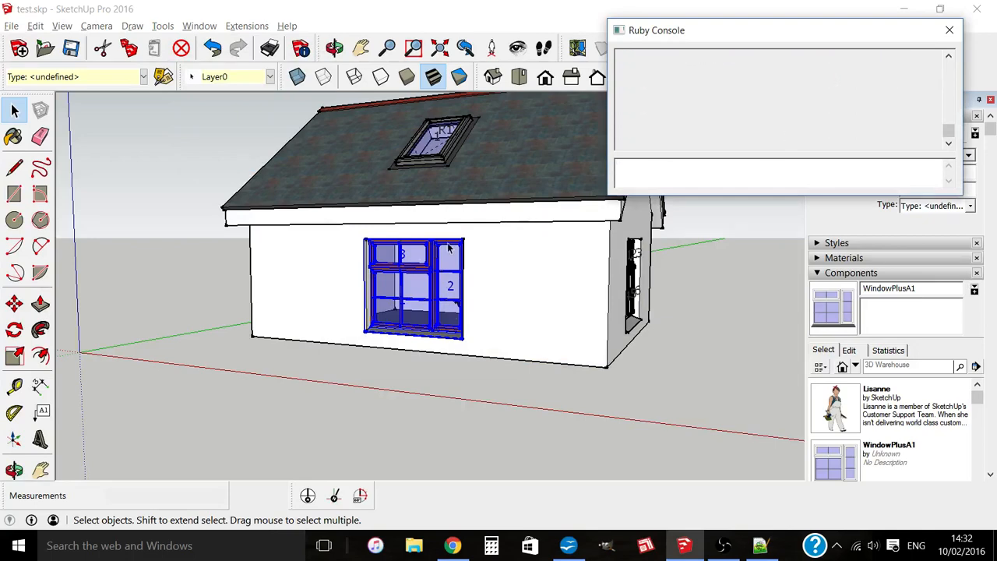
# Run the profiles and areas edit mode on WindowPlusA1 again to write its data to the Ruby Console
pyautogui.rightClick(430, 265)
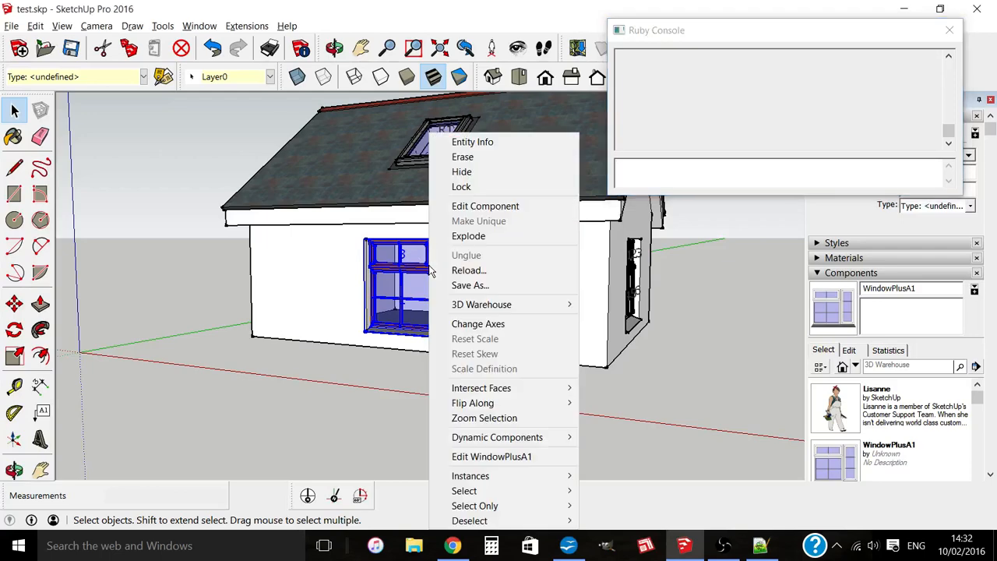
pyautogui.click(489, 458)
pyautogui.click(599, 262)
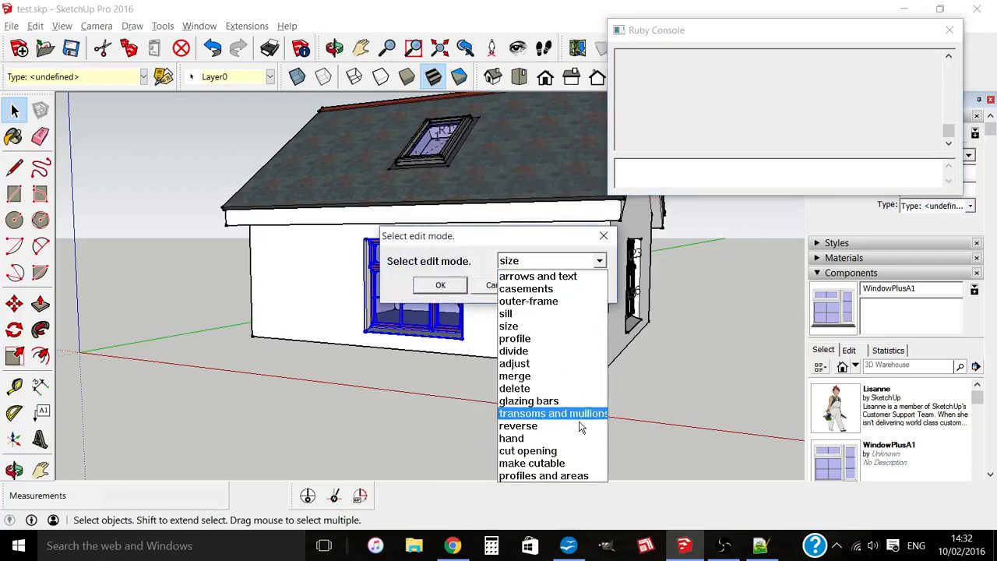
pyautogui.click(567, 476)
pyautogui.click(442, 285)
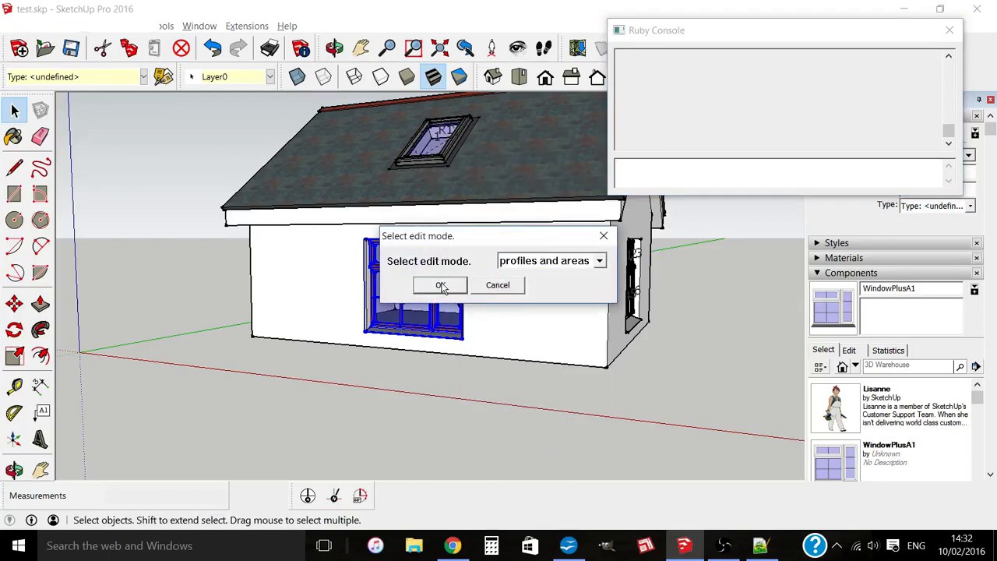
pyautogui.moveTo(490, 175); pyautogui.dragTo(290, 86)
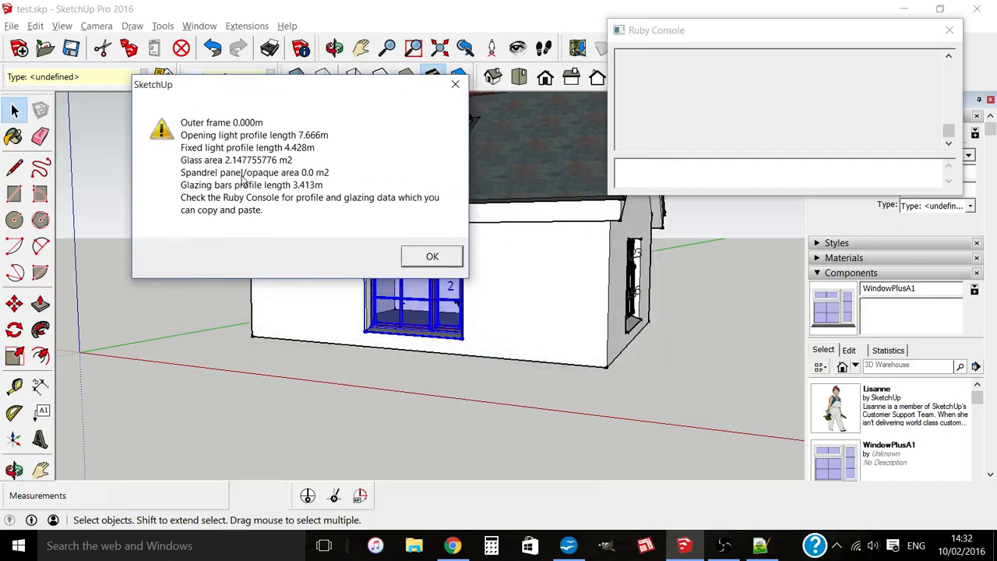
pyautogui.click(450, 259)
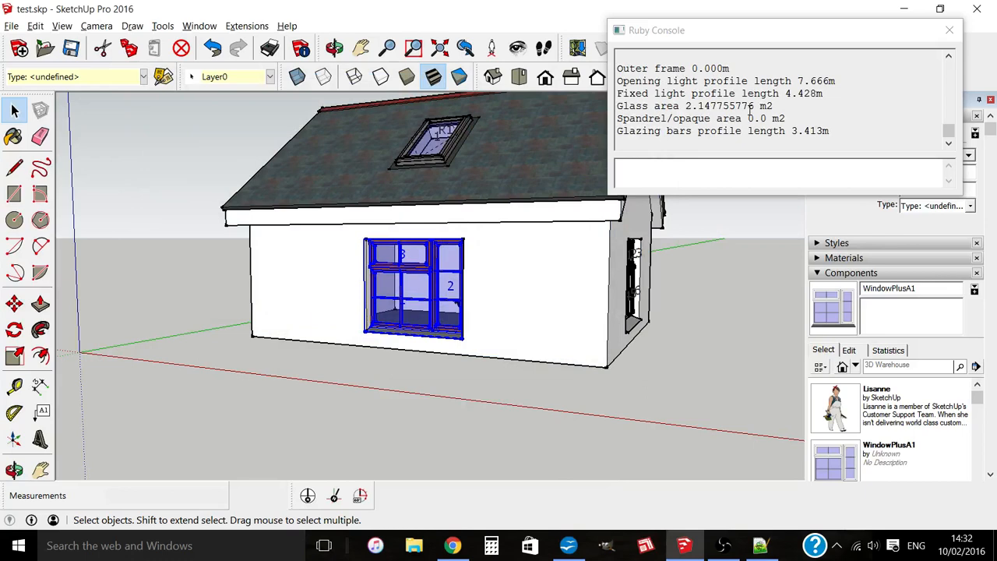
# Copy the window data lines from the Ruby Console and paste them at B3 in OpenOffice Calc, separated by tab and space
pyautogui.moveTo(831, 131); pyautogui.dragTo(618, 69)
pyautogui.click(568, 545)
pyautogui.click(207, 304)
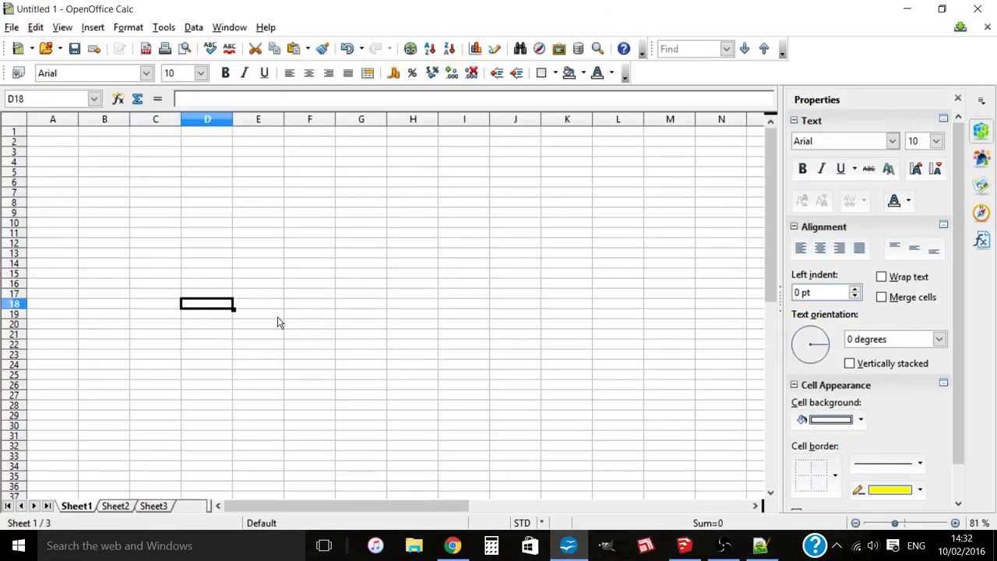
pyautogui.click(91, 152)
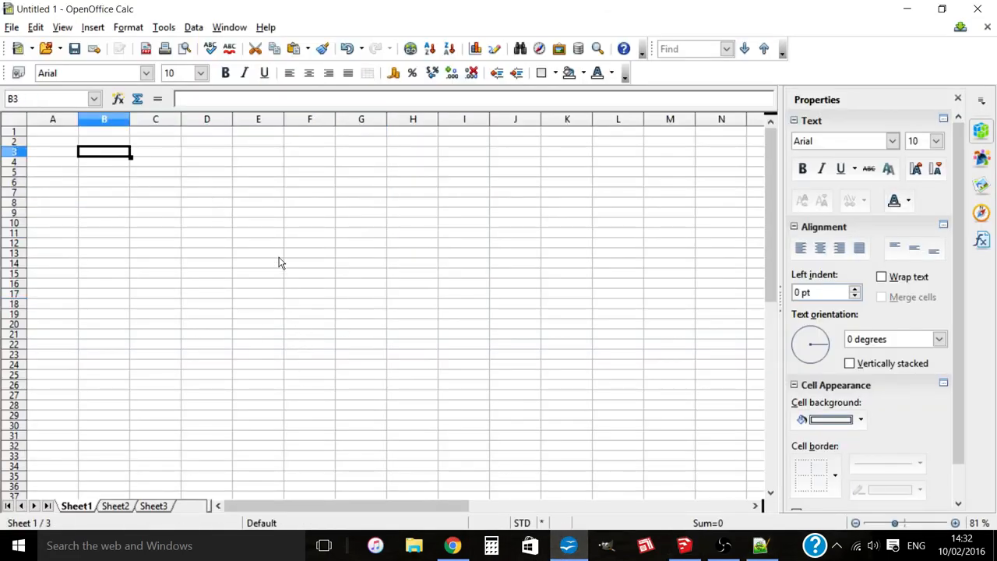
pyautogui.hotkey('ctrl', 'v')
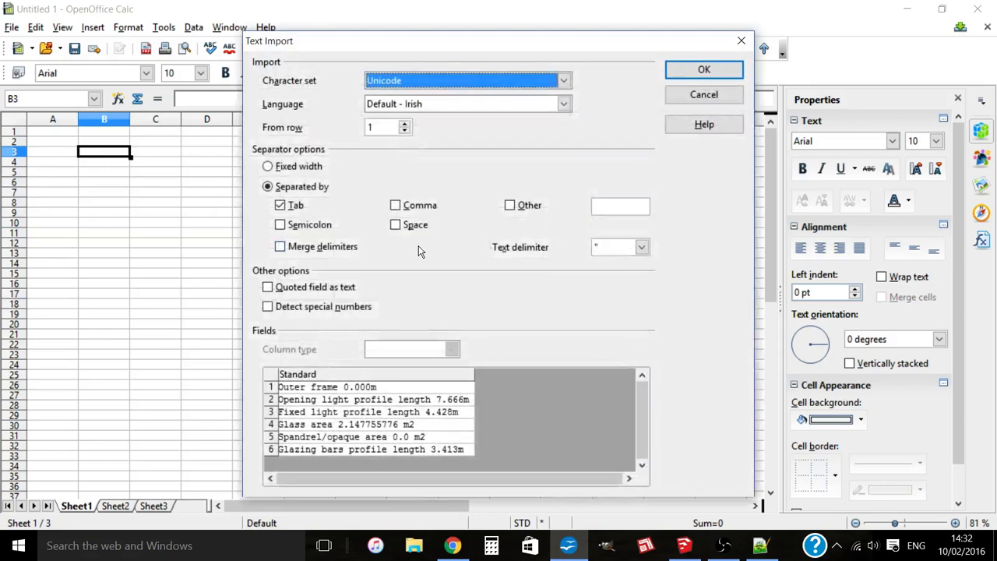
pyautogui.click(395, 225)
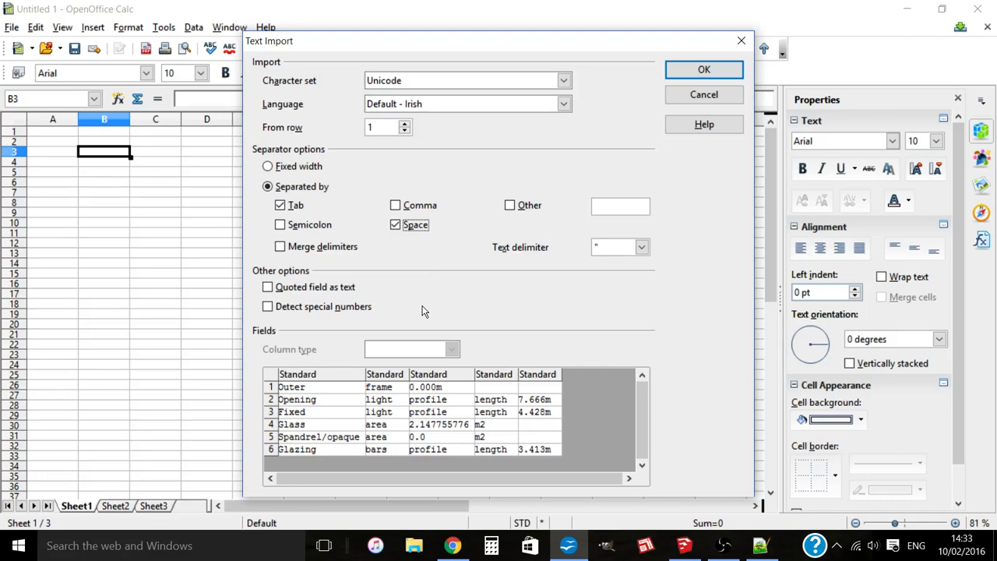
pyautogui.click(704, 70)
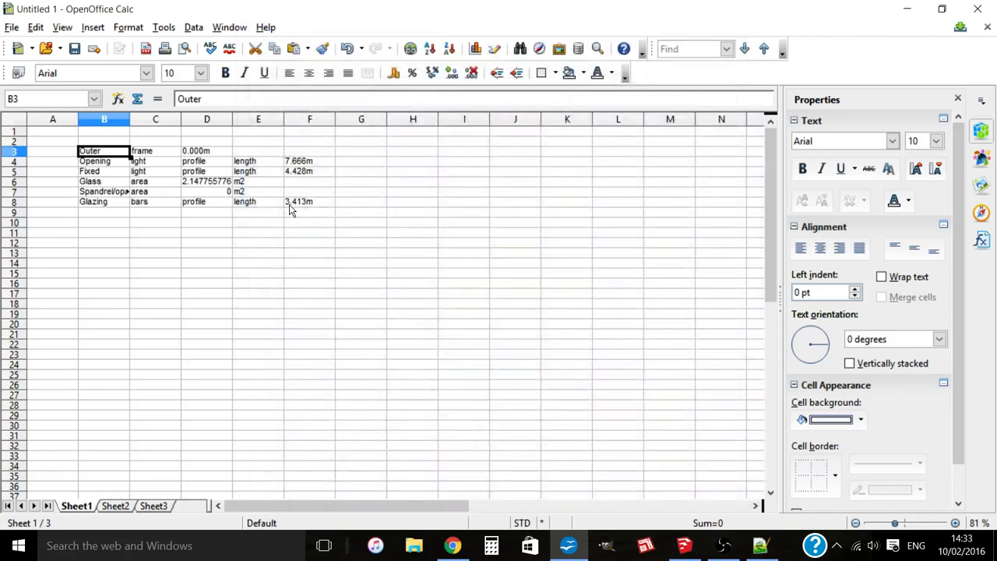
# Move the glass area value 2.147755776 from cell D6 to F6
pyautogui.click(202, 180)
pyautogui.press('Delete')
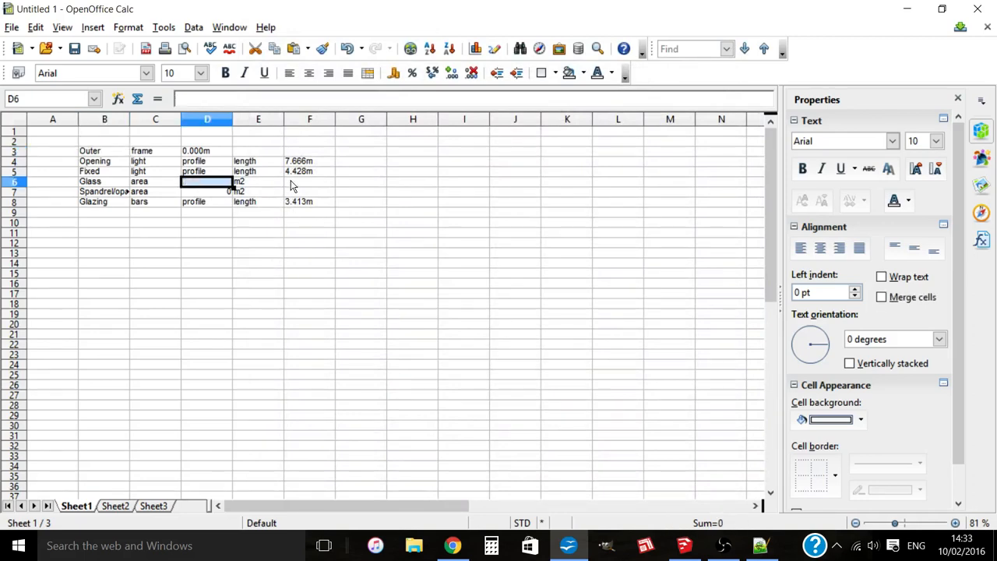
pyautogui.click(291, 184)
pyautogui.write('2.147755776')
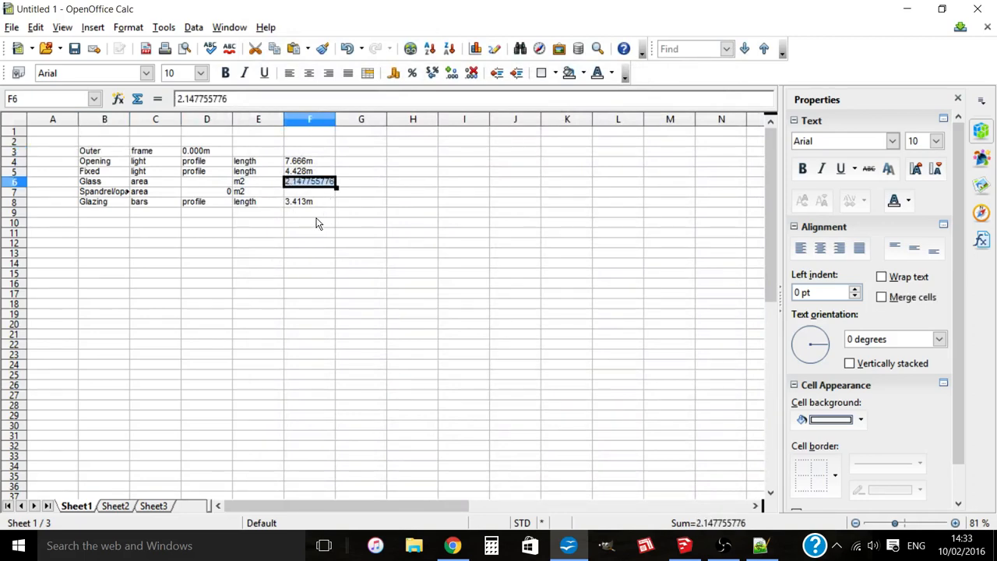
pyautogui.click(316, 223)
# Enter the units in column G: m in G4, G5 and G8, and m2 in G6
pyautogui.click(350, 164)
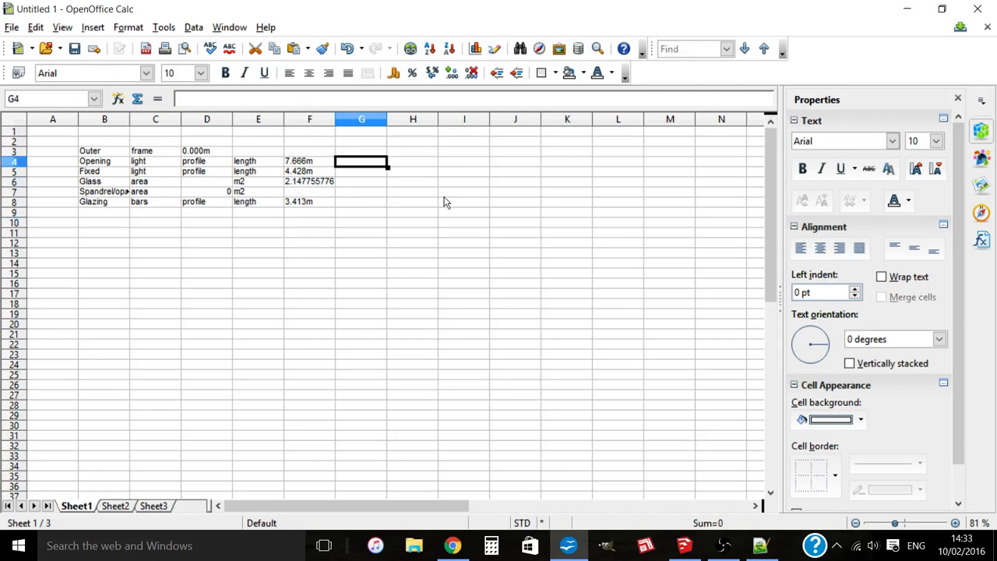
pyautogui.write('m')
pyautogui.press('Return')
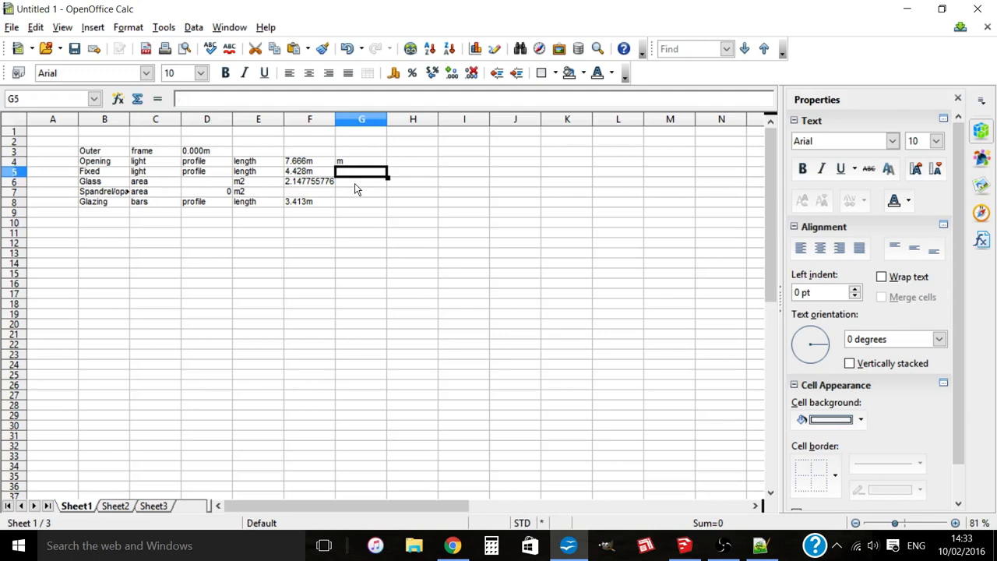
pyautogui.write('m')
pyautogui.press('Return')
pyautogui.write('m')
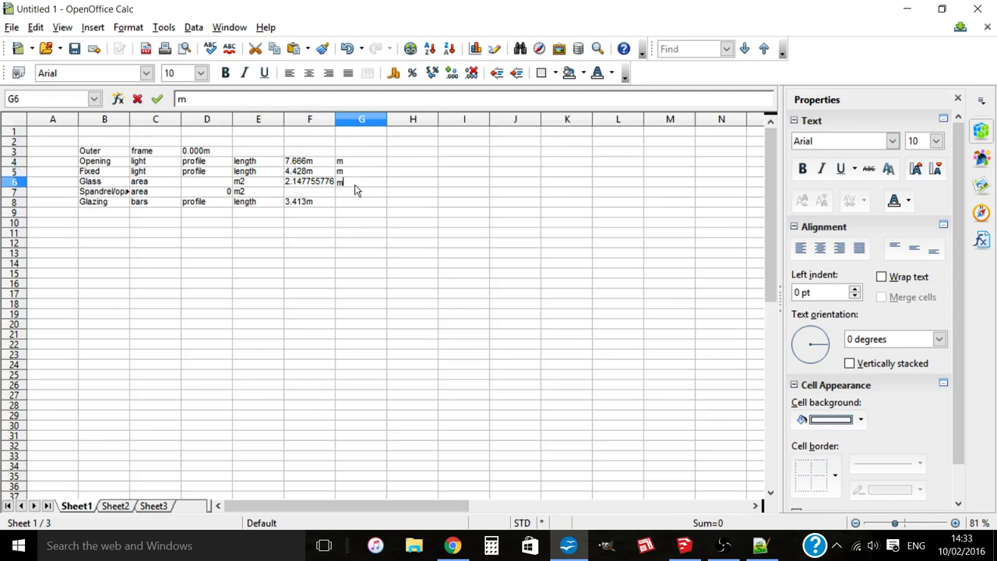
pyautogui.click(363, 208)
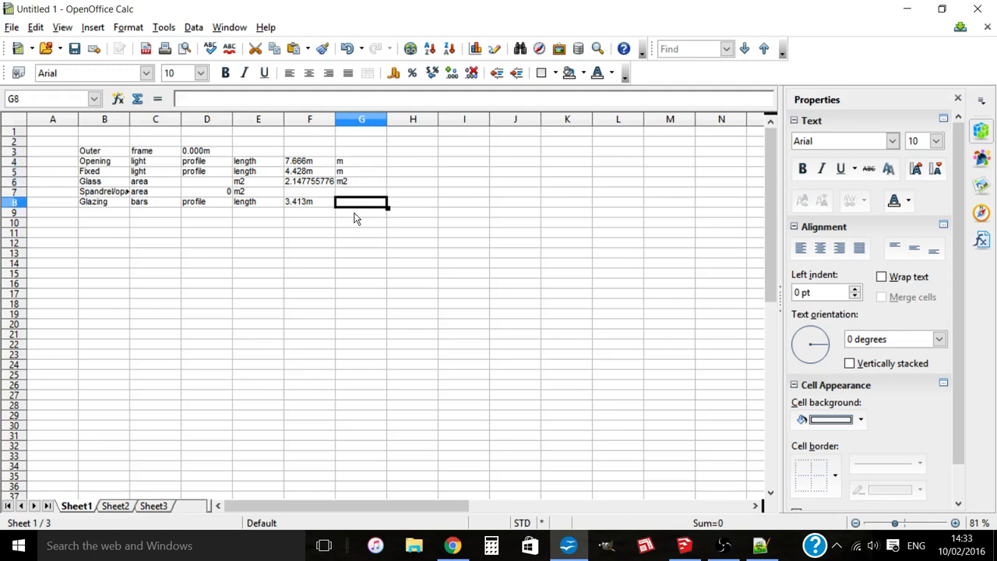
pyautogui.write('m')
pyautogui.click(331, 238)
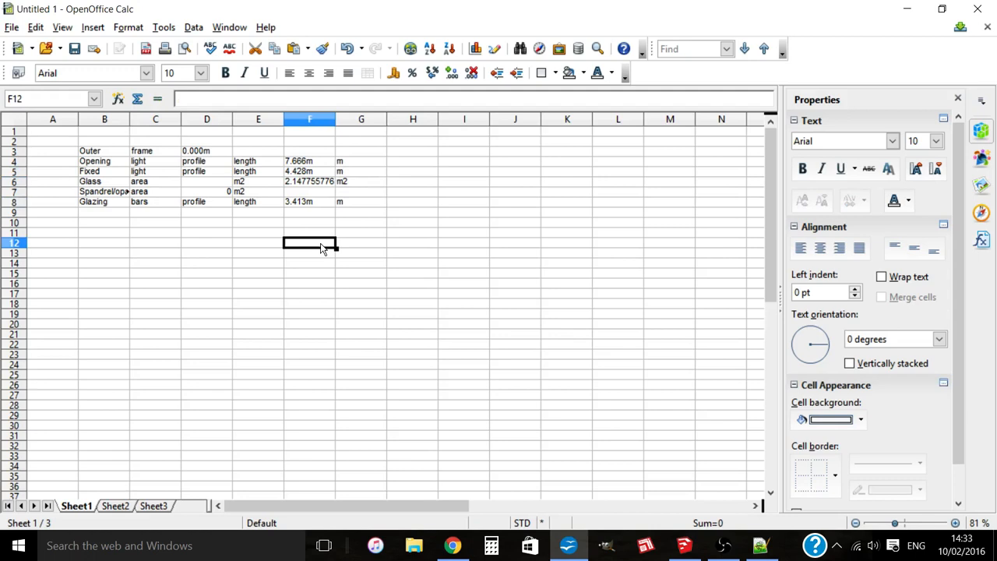
# Remove the trailing m from the lengths in F4, F5 and F8, leaving the numbers 7.666, 4.428 and 3.413
pyautogui.click(308, 162)
pyautogui.click(233, 98)
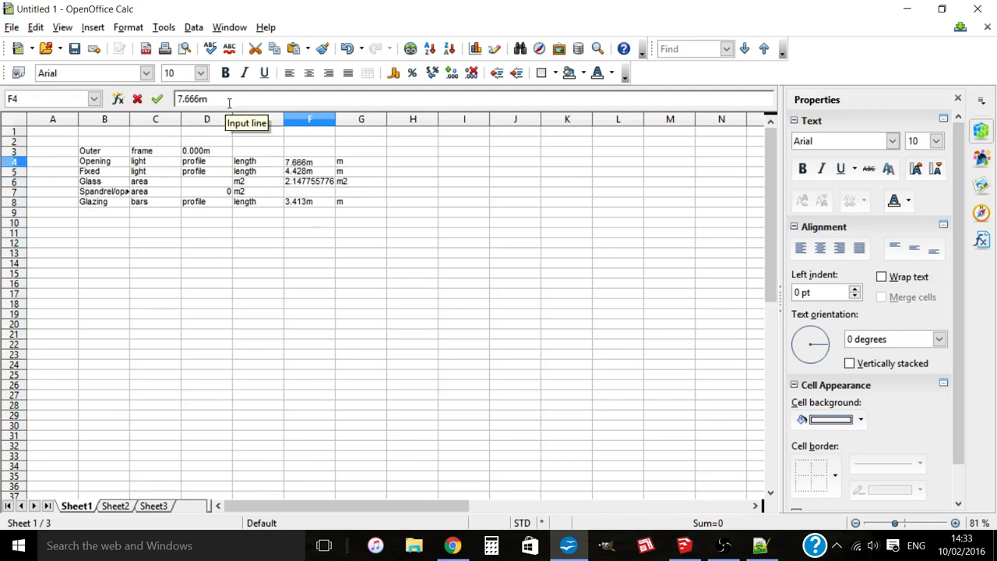
pyautogui.press('BackSpace')
pyautogui.press('Return')
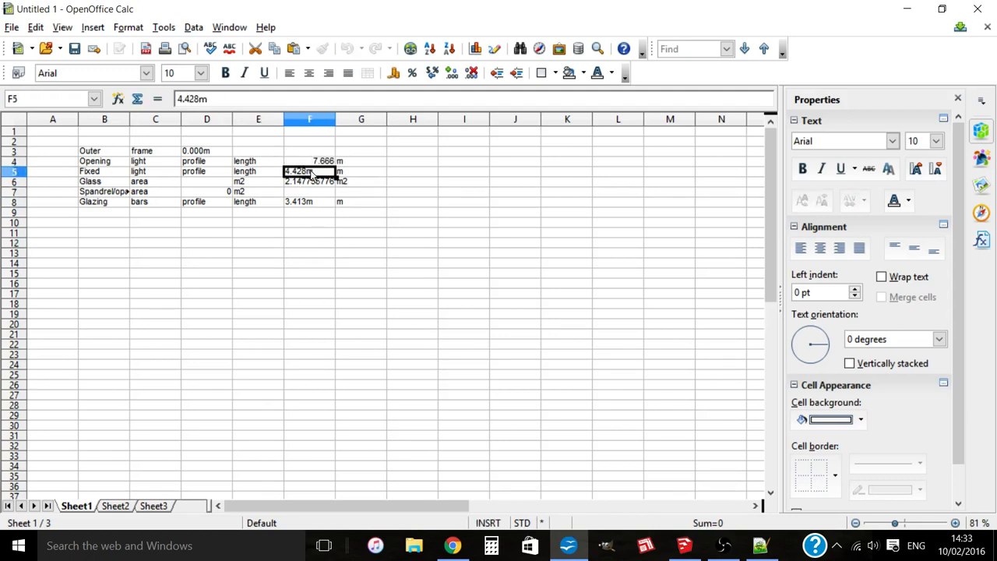
pyautogui.click(269, 99)
pyautogui.press('BackSpace')
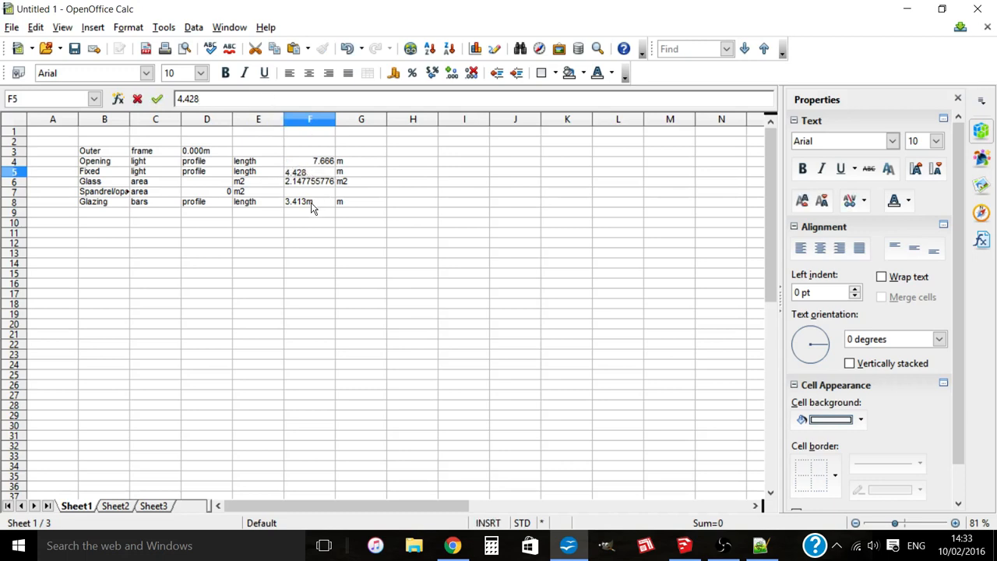
pyautogui.click(307, 222)
pyautogui.click(312, 202)
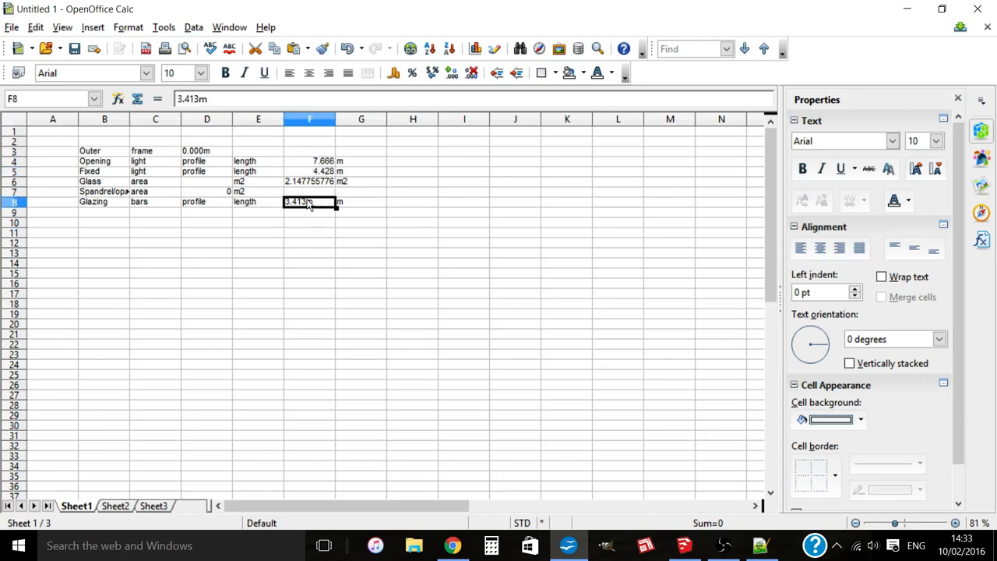
pyautogui.click(244, 99)
pyautogui.press('BackSpace')
pyautogui.click(279, 264)
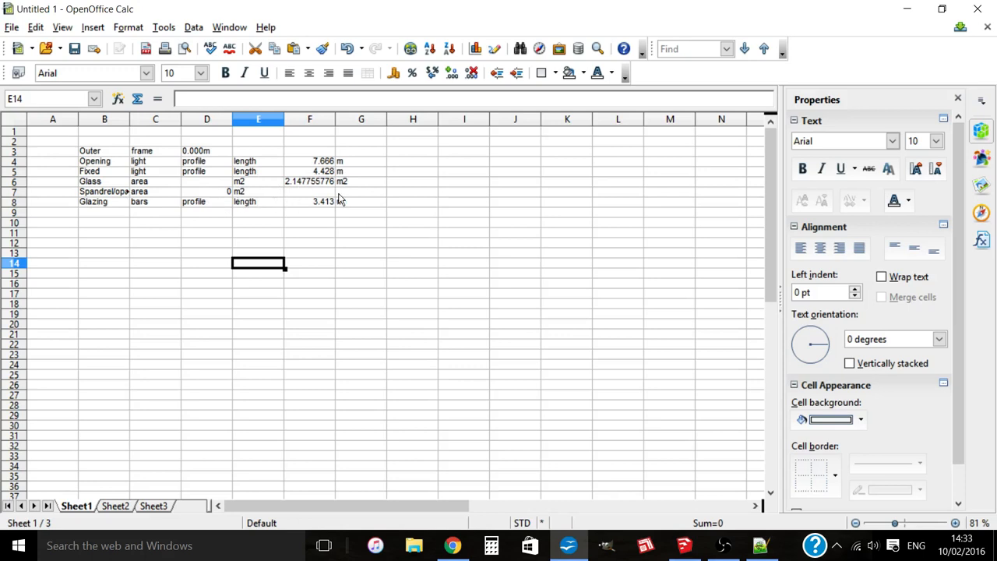
pyautogui.click(334, 236)
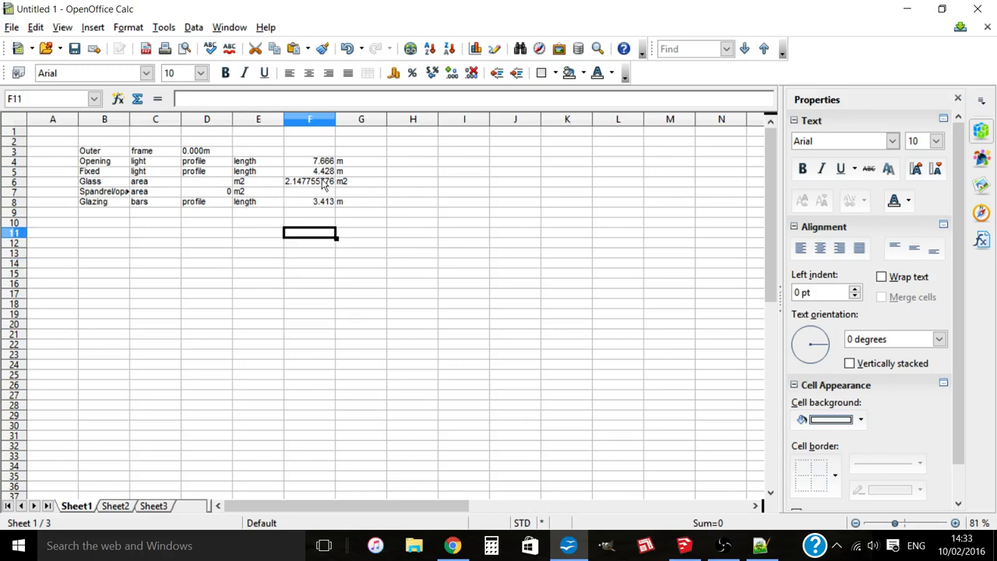